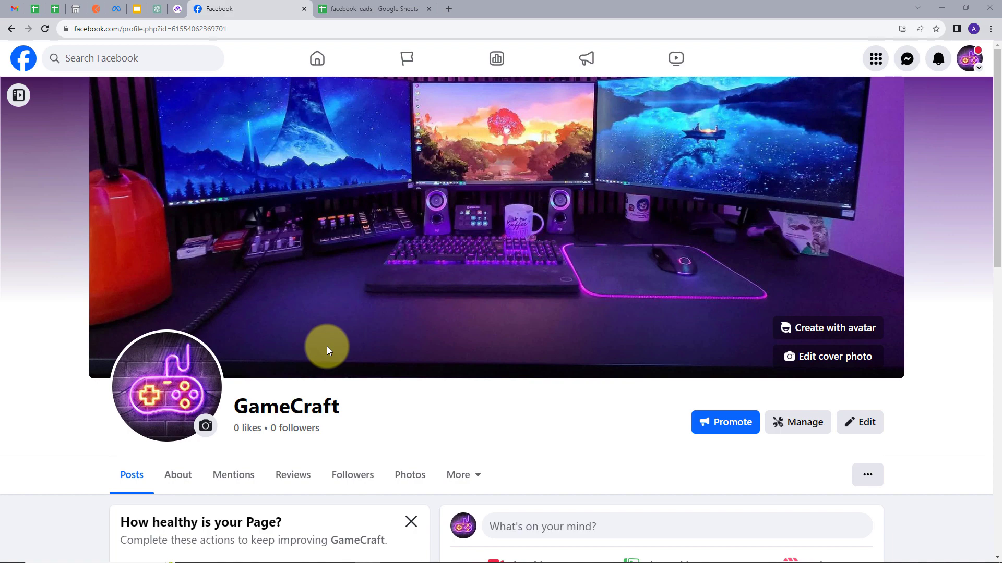
# Examine the GameCraft Facebook page and the column layout of the facebook leads spreadsheet in Google Sheets.
pyautogui.scroll(-4, 368, 318)
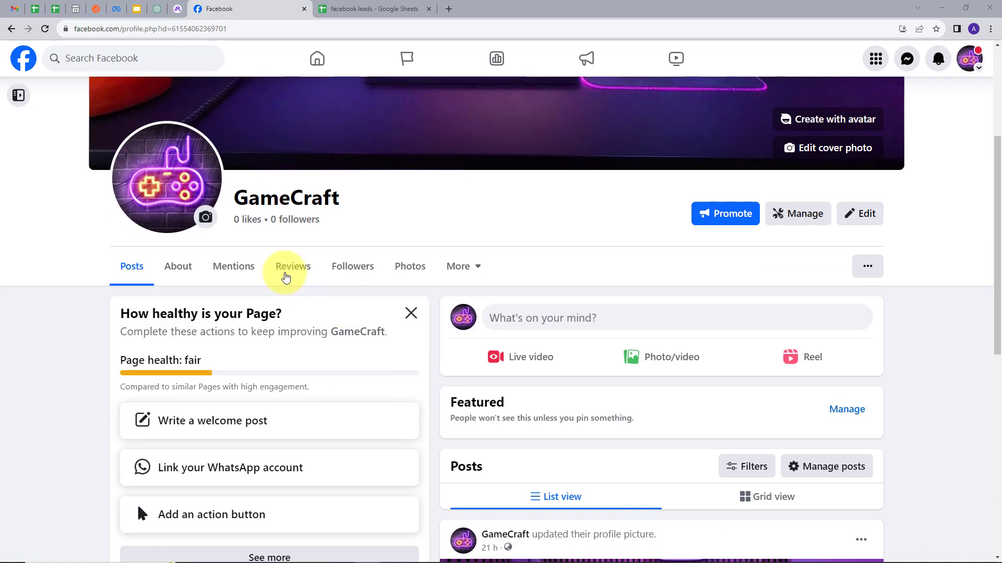
pyautogui.scroll(2, 369, 229)
pyautogui.moveTo(222, 307); pyautogui.dragTo(340, 308)
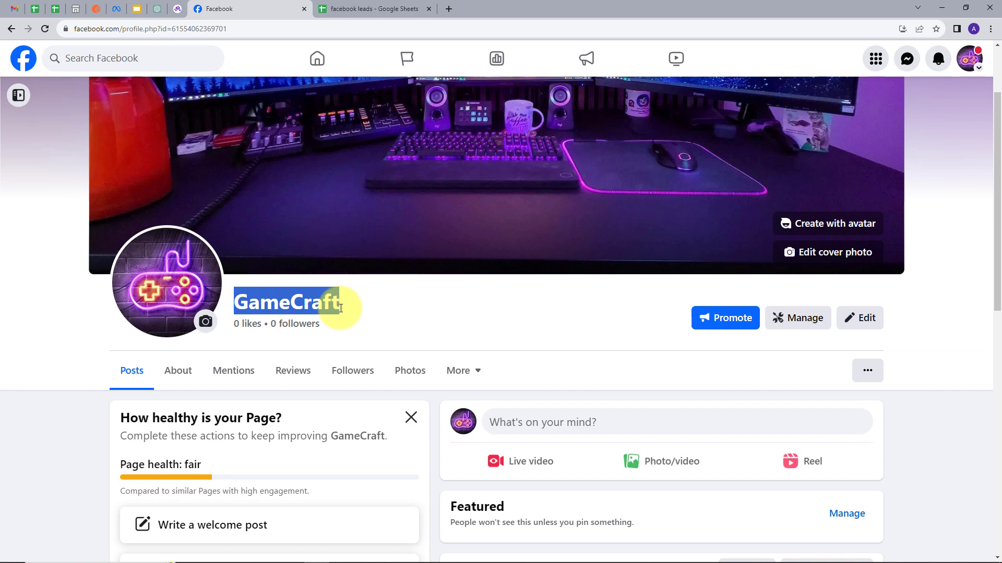
pyautogui.click(368, 308)
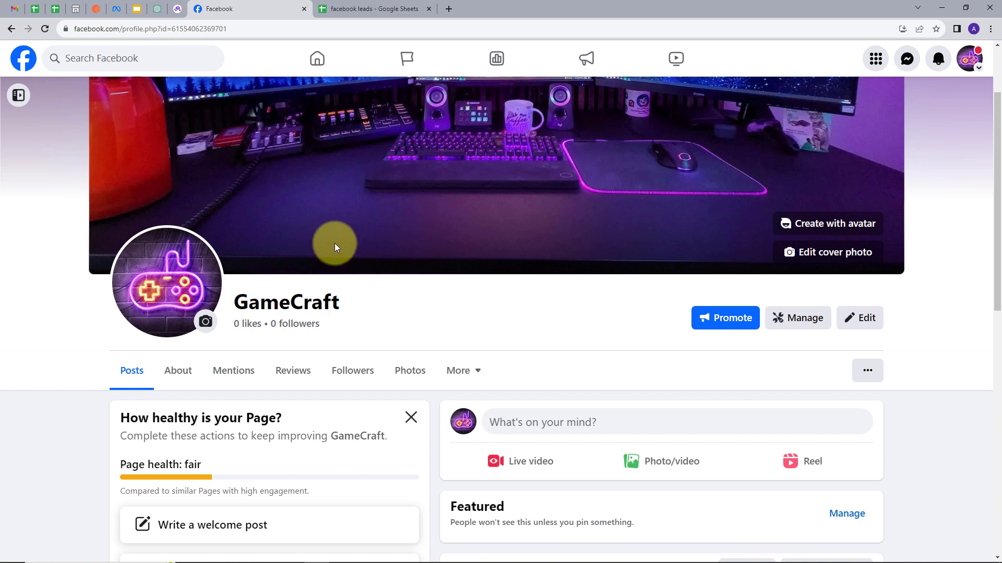
pyautogui.click(360, 8)
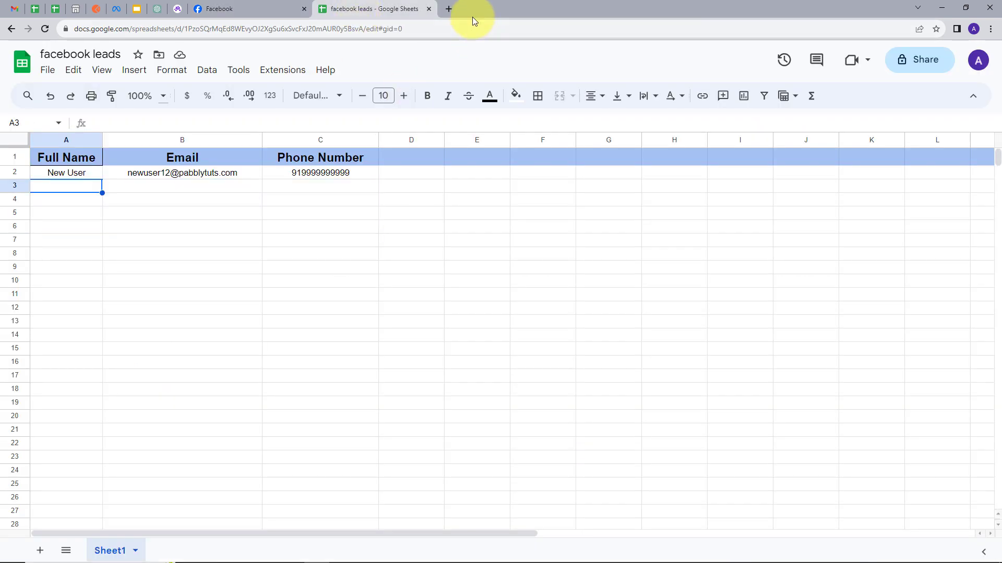
# Sign in at pabbly.com in a new browser tab and open the Pabbly Connect dashboard.
pyautogui.click(448, 10)
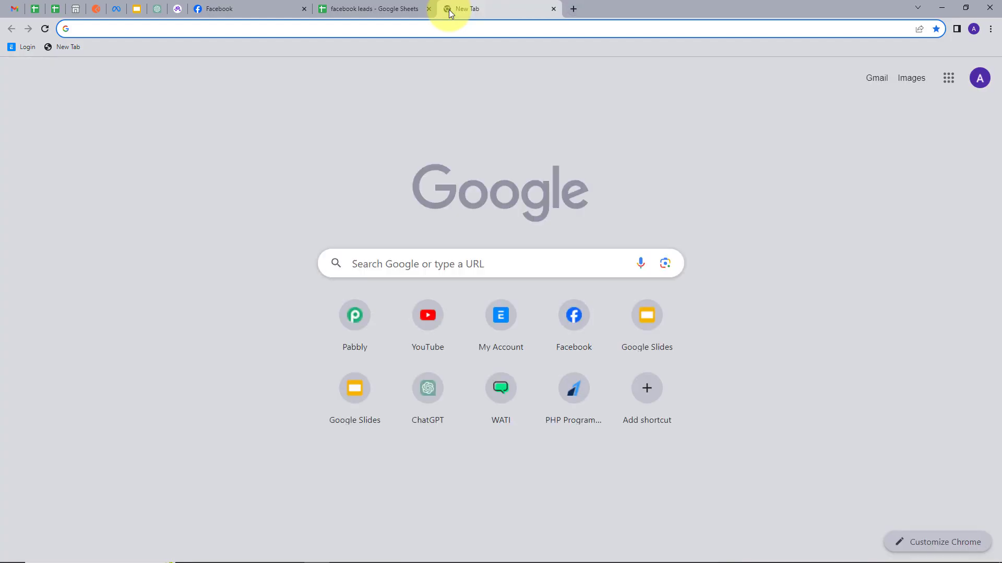
pyautogui.write('p')
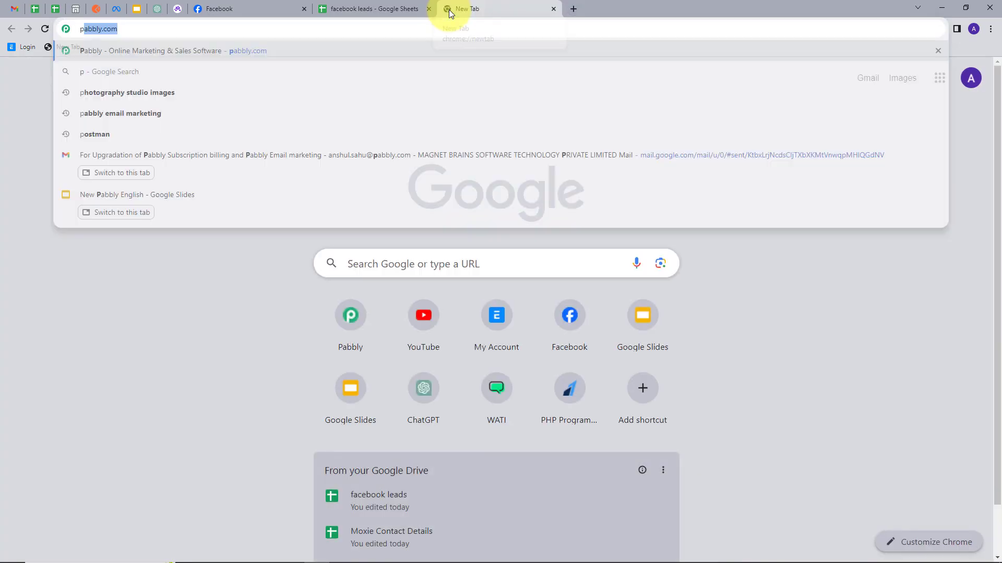
pyautogui.write('abbly.com')
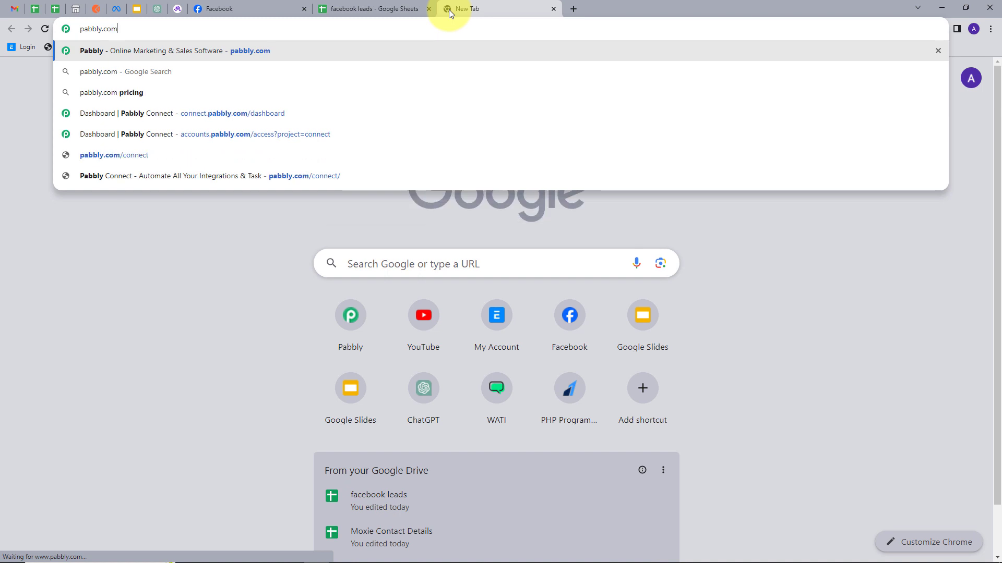
pyautogui.press('Return')
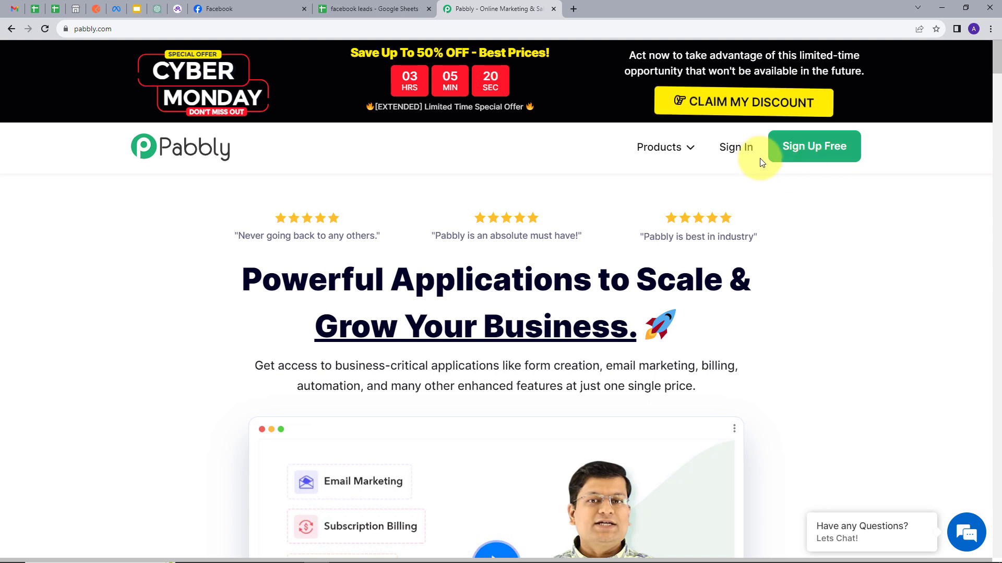
pyautogui.click(740, 148)
pyautogui.scroll(-1, 147, 130)
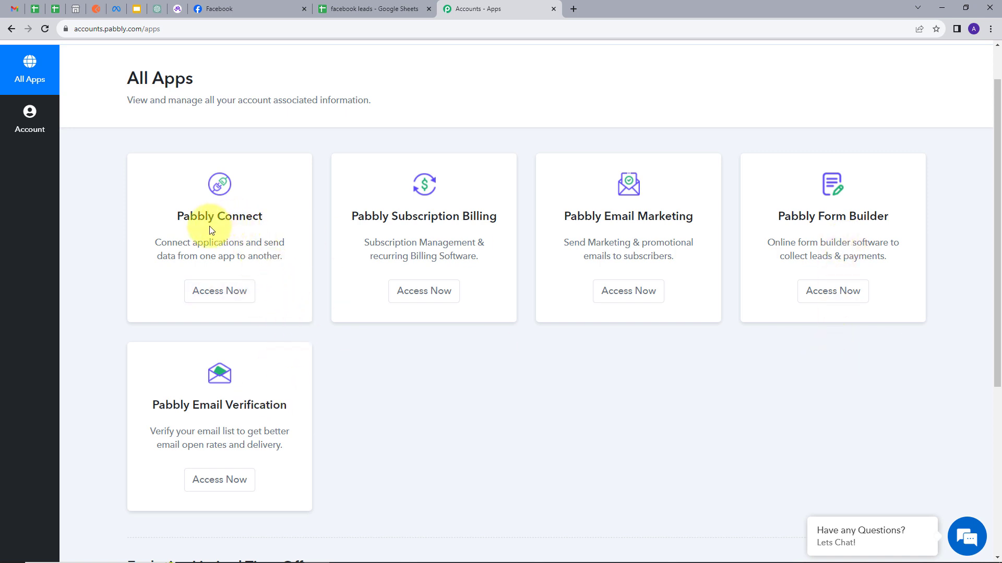
pyautogui.click(219, 294)
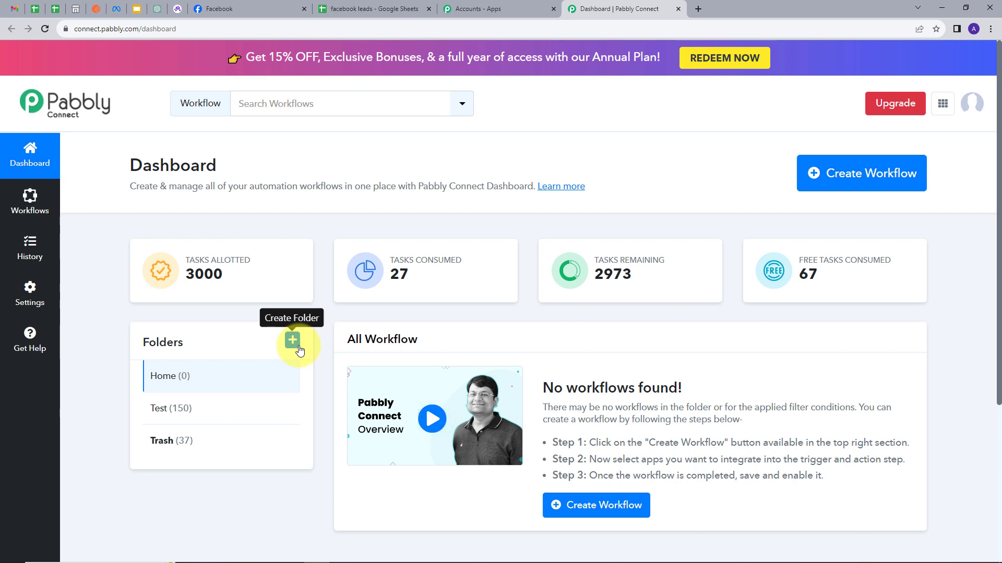
# Create a workflow named "Add Gaming Business Leads to Google Sheets" in the Home folder.
pyautogui.click(855, 179)
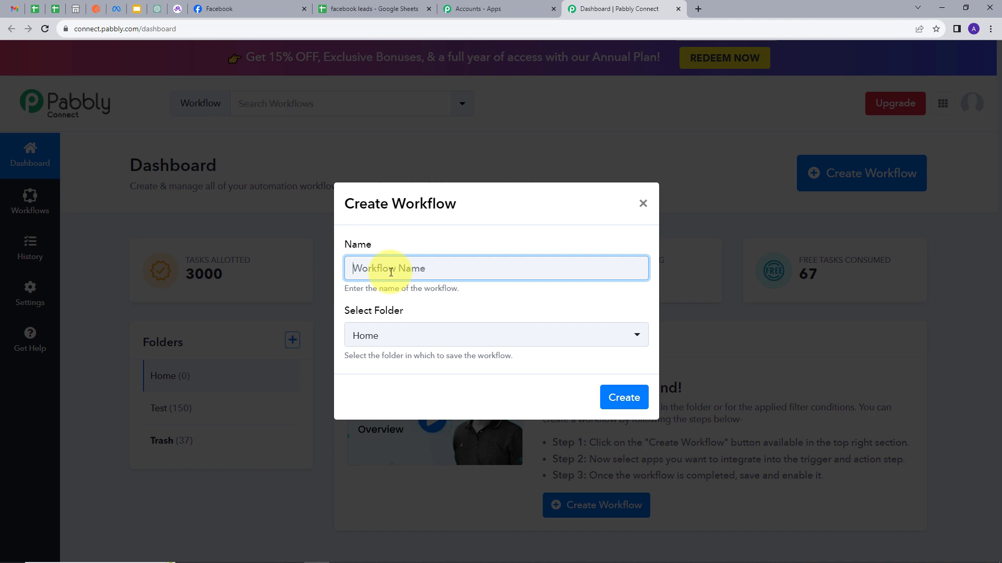
pyautogui.write('Add Gaming Business Leads to Google Sheets')
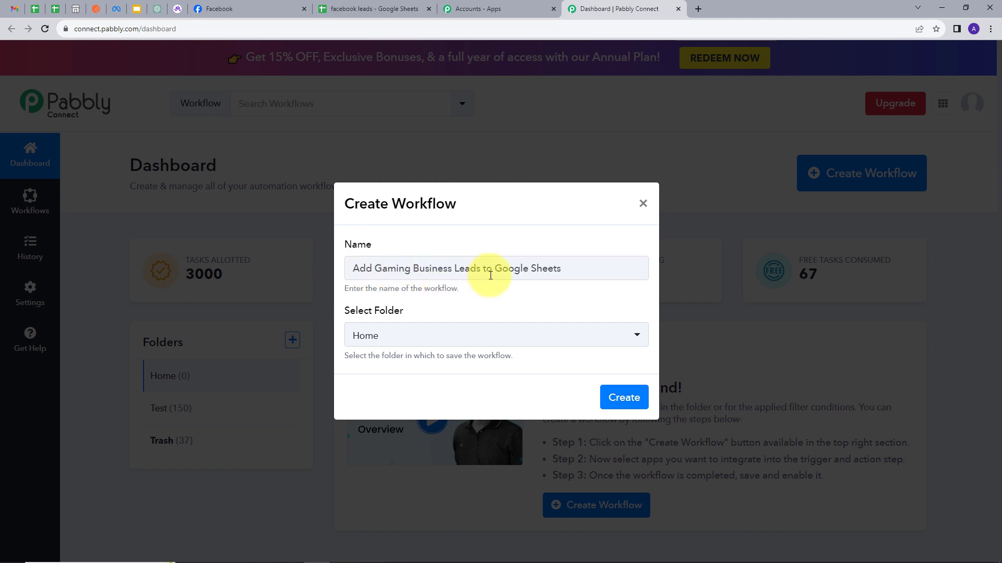
pyautogui.click(416, 331)
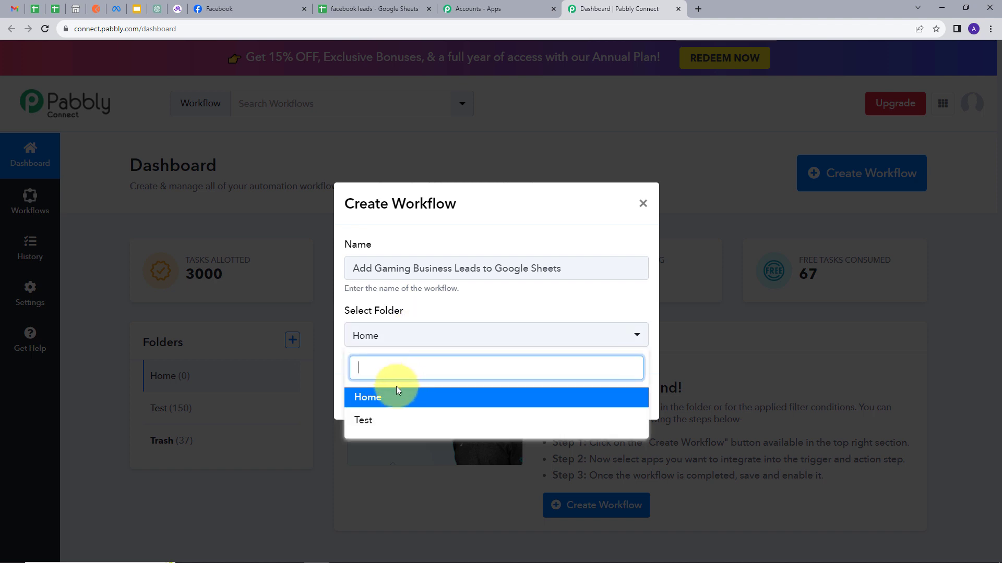
pyautogui.click(368, 399)
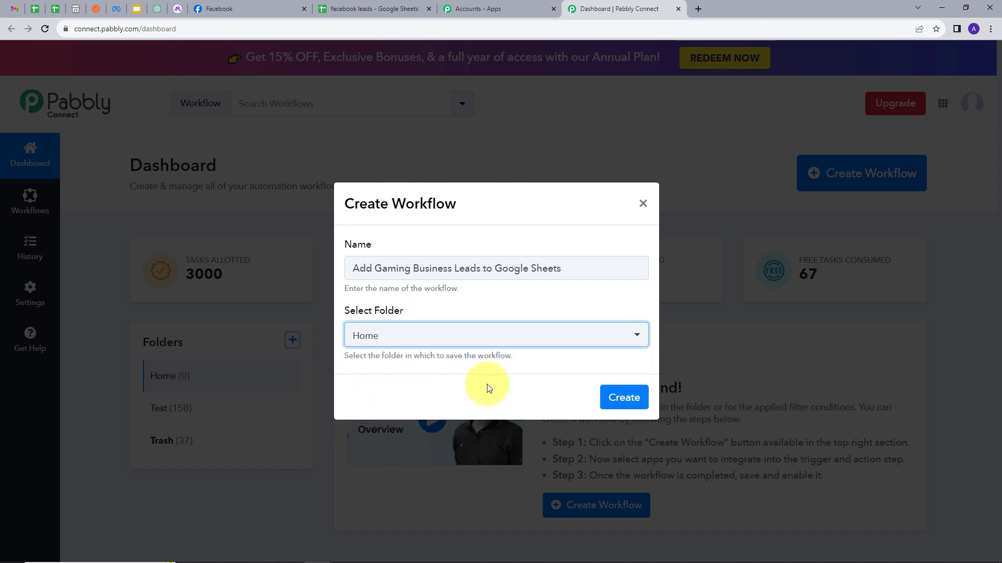
pyautogui.click(616, 398)
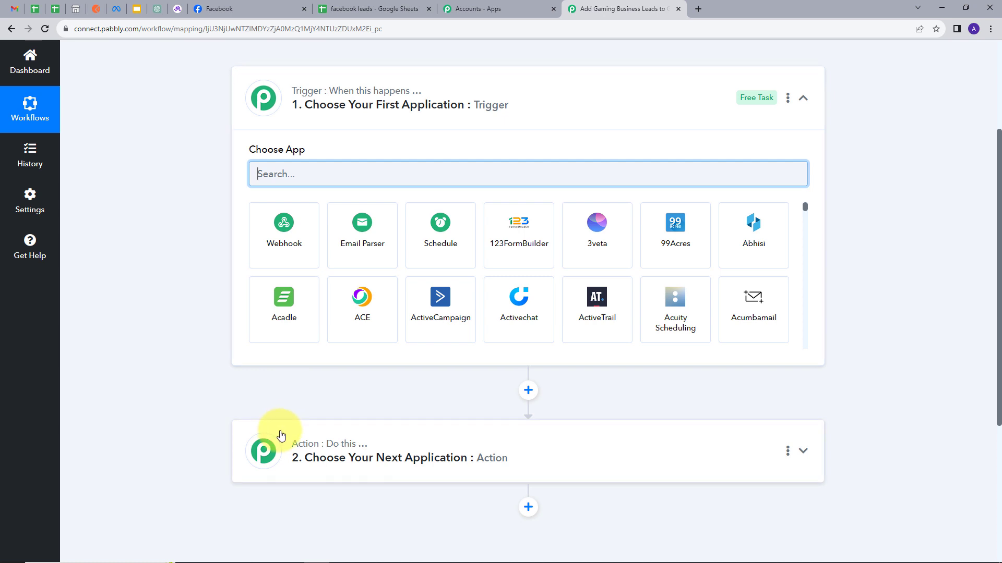
# Find Facebook Lead Ads and set it as the workflow's trigger application.
pyautogui.scroll(1, 295, 146)
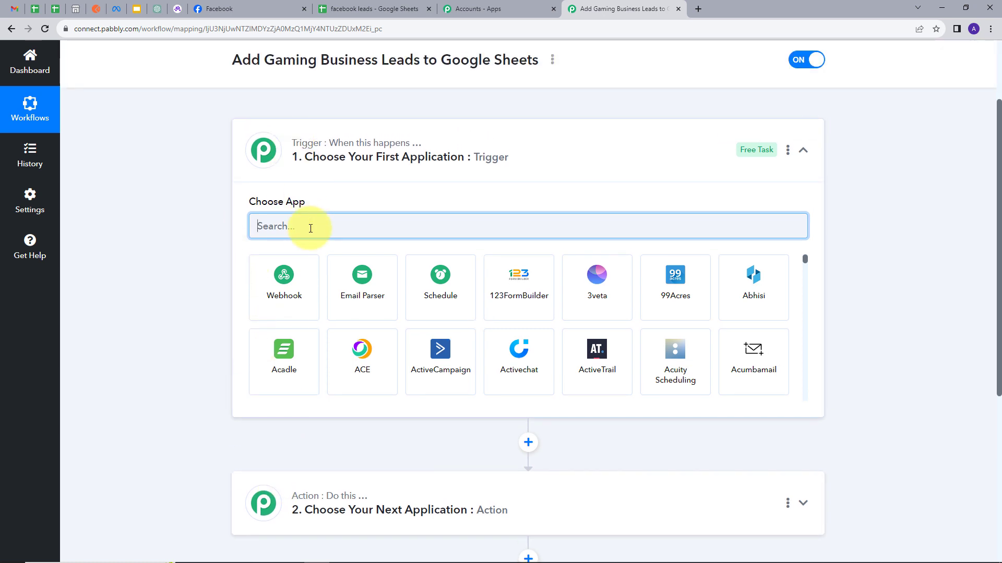
pyautogui.write('FAce')
pyautogui.press('BackSpace')
pyautogui.press('BackSpace')
pyautogui.press('BackSpace')
pyautogui.write('ace')
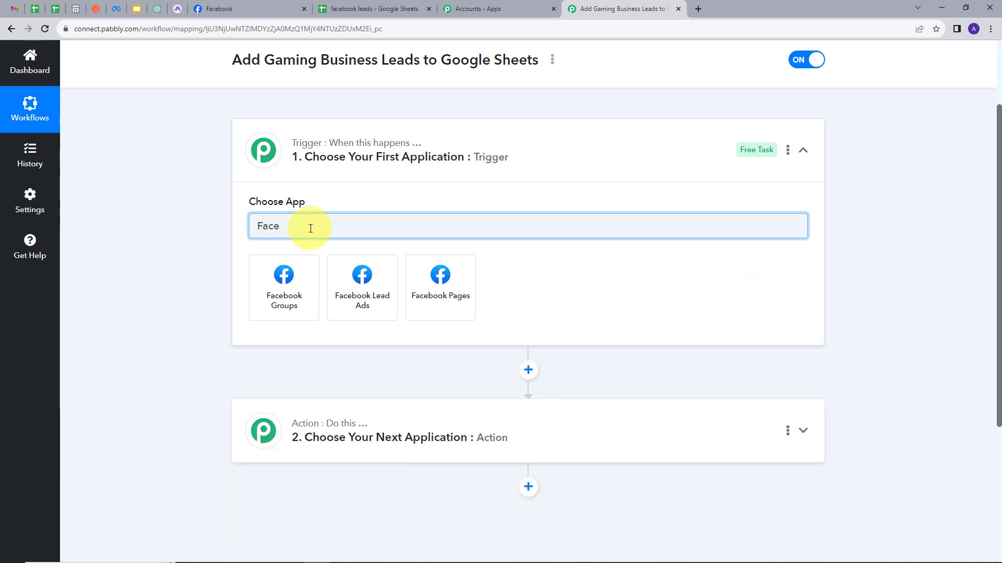
pyautogui.click(361, 282)
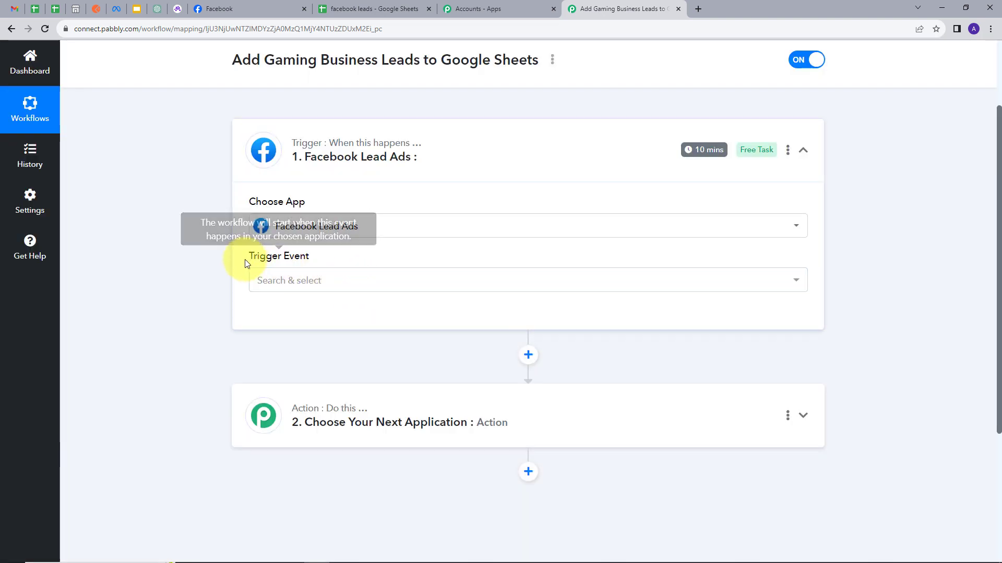
# Set the Facebook Lead Ads trigger event to New Lead (Instant).
pyautogui.moveTo(281, 259)
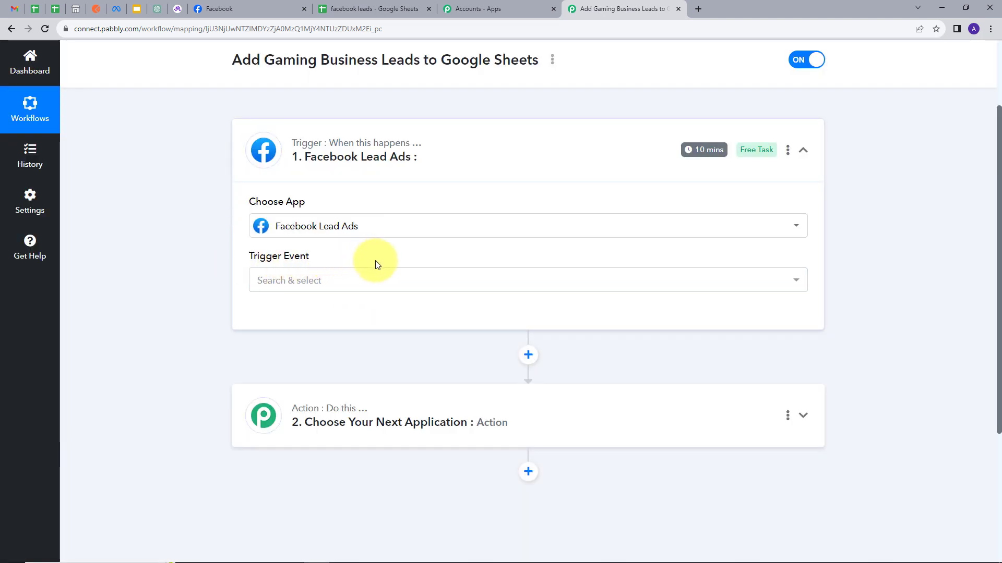
pyautogui.click(402, 280)
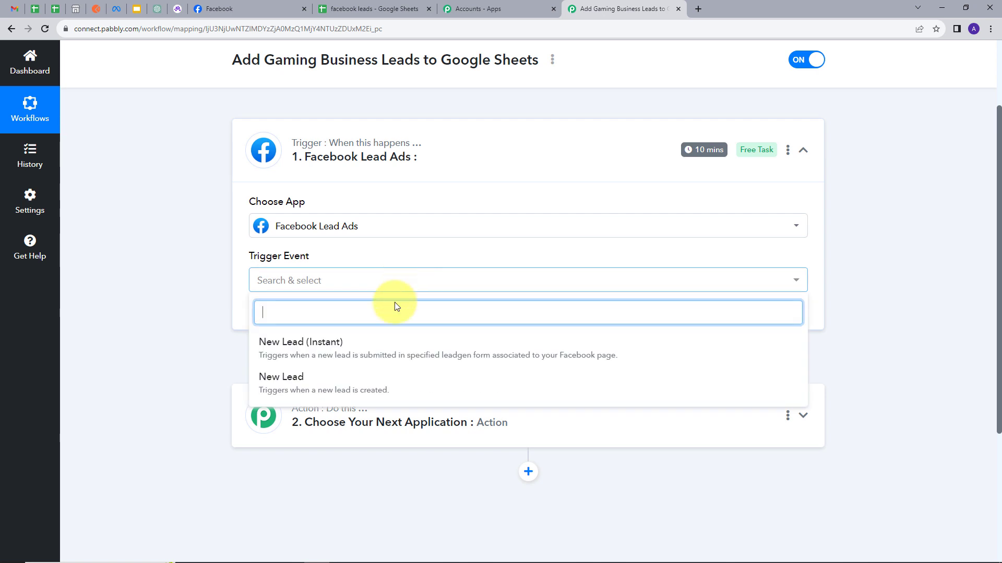
pyautogui.click(306, 346)
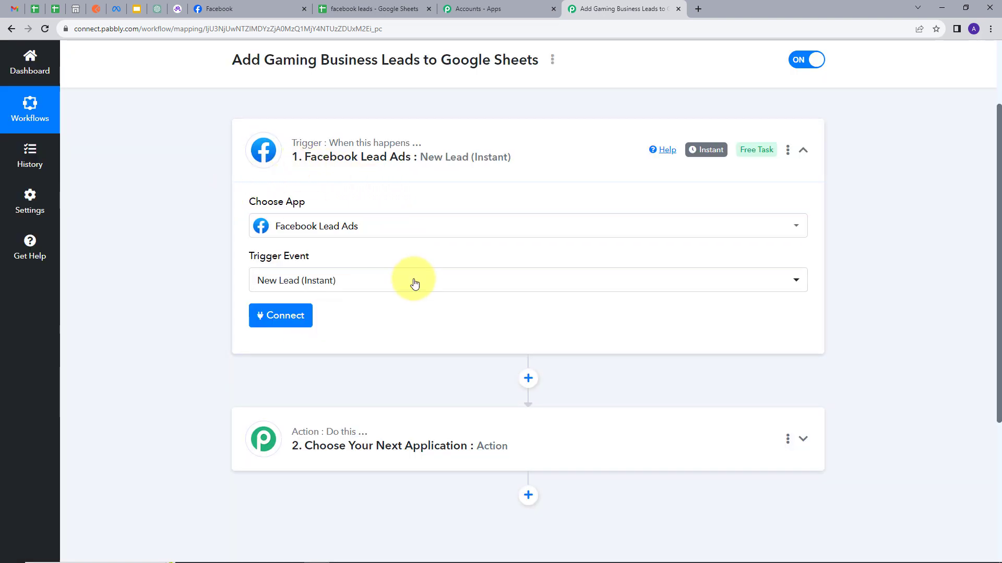
# Add a new Facebook Lead Ads connection to the trigger and authorize it by continuing with the required Facebook account.
pyautogui.click(278, 320)
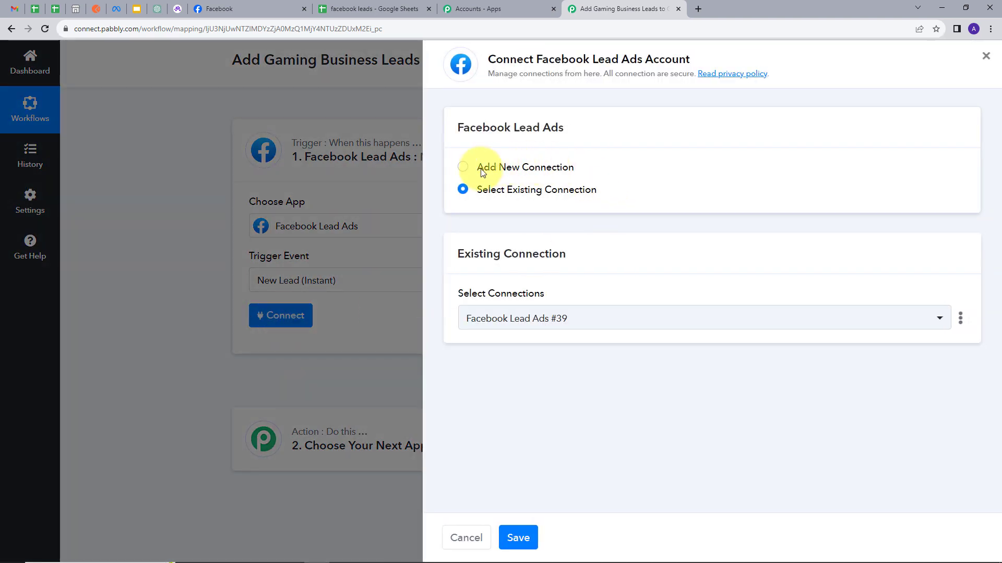
pyautogui.click(491, 170)
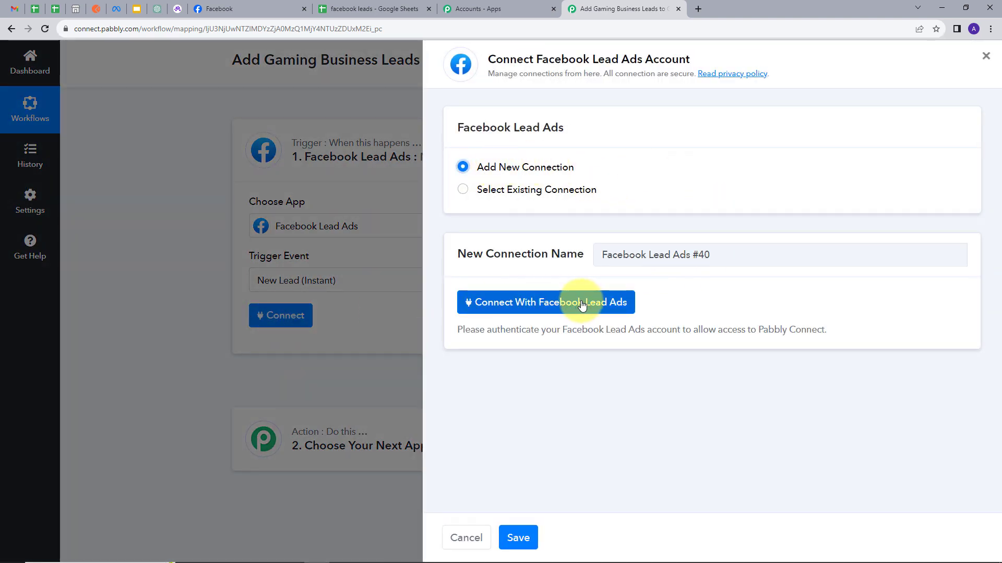
pyautogui.click(532, 304)
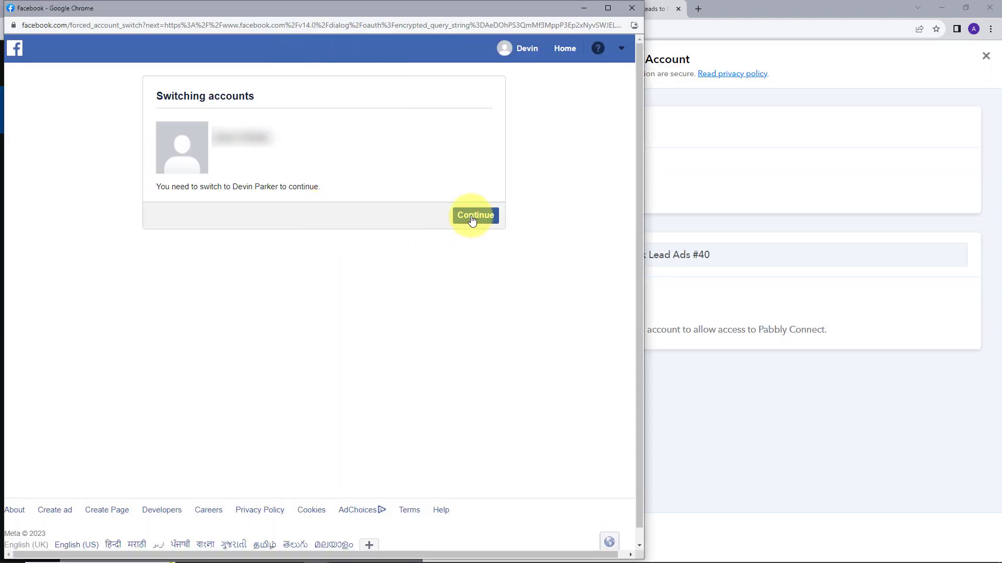
pyautogui.click(472, 219)
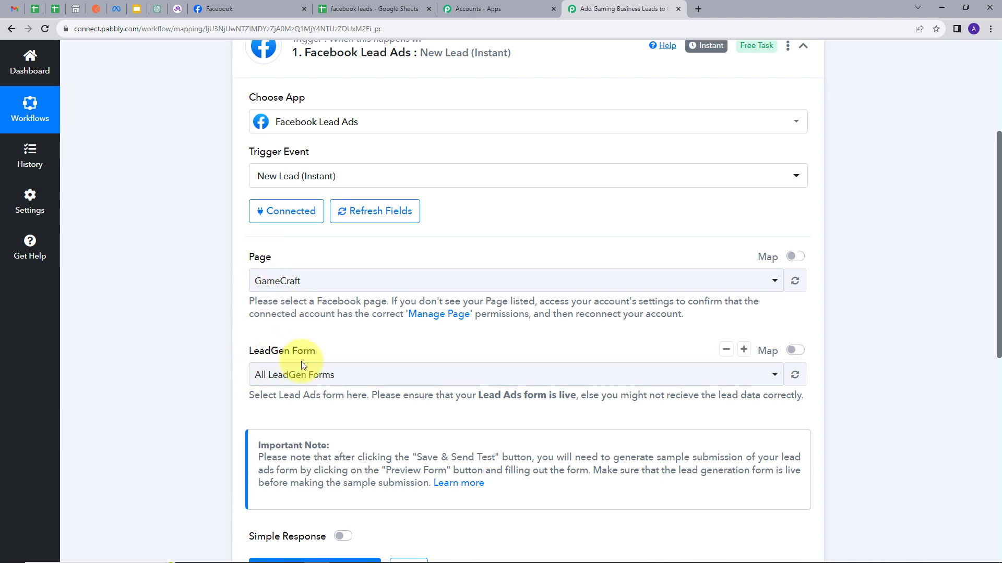
# Switch to the GameCraft Facebook page and open its Instant Forms in Meta Business Suite.
pyautogui.click(255, 8)
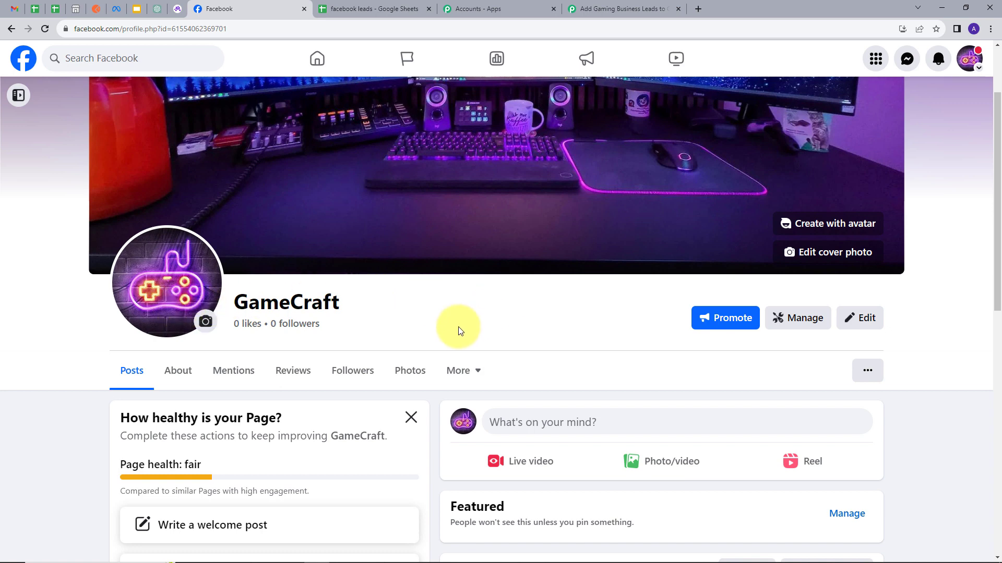
pyautogui.moveTo(231, 308); pyautogui.dragTo(382, 300)
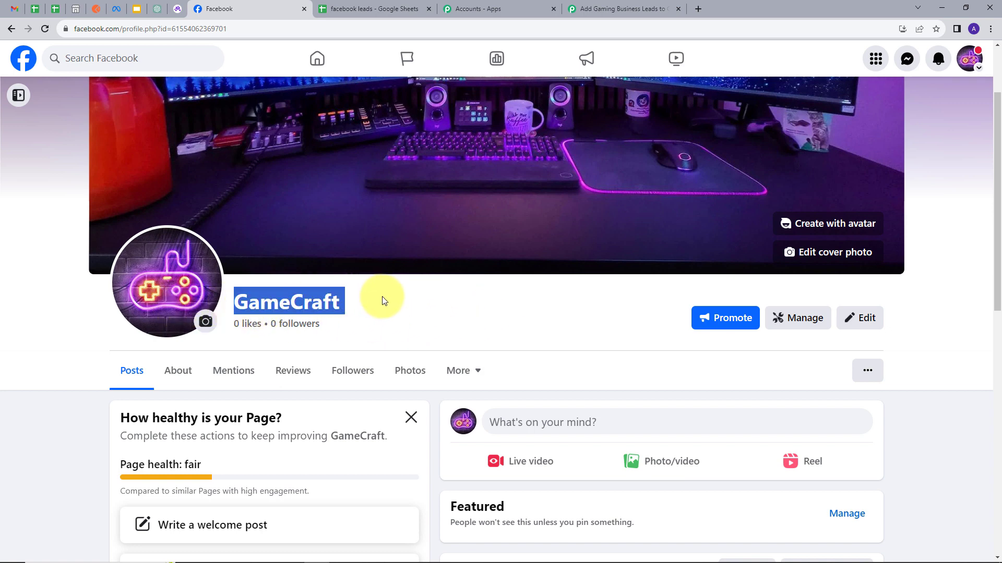
pyautogui.click(18, 95)
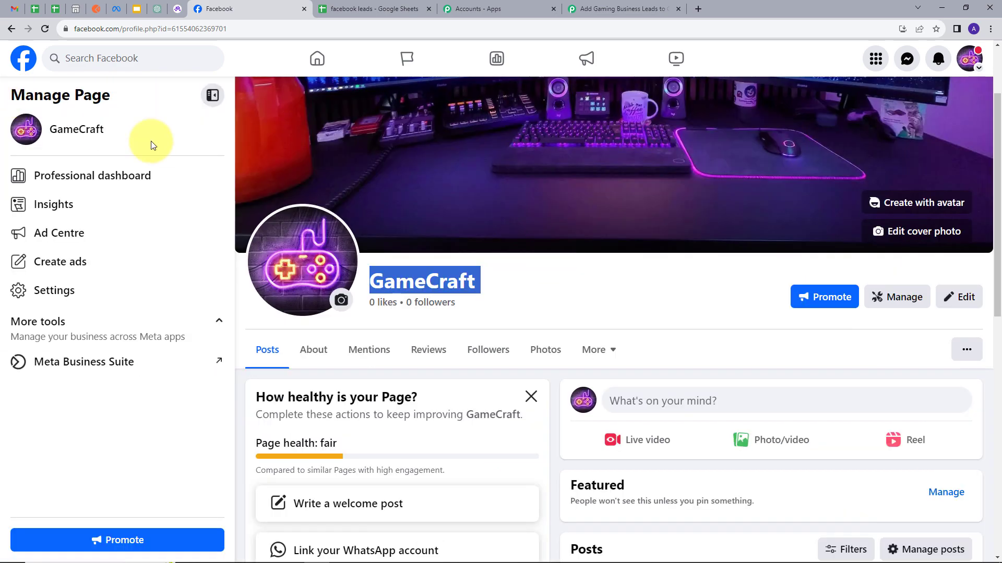
pyautogui.click(46, 365)
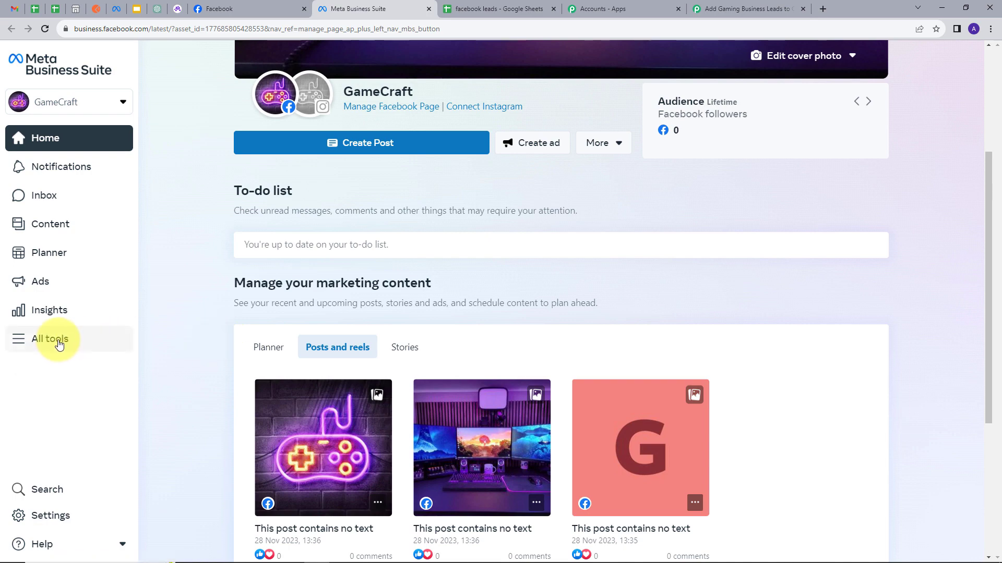
pyautogui.click(34, 346)
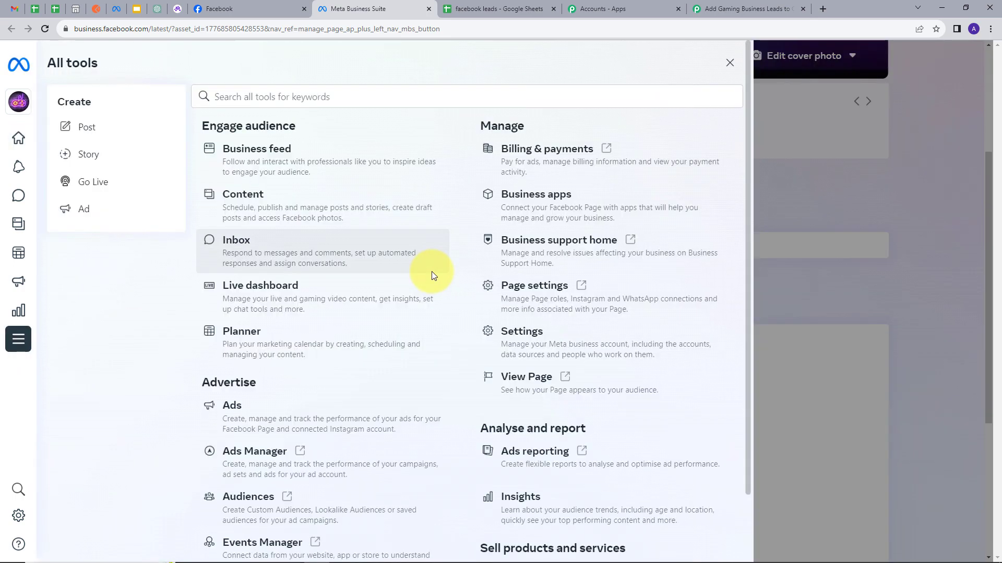
pyautogui.scroll(-4, 365, 274)
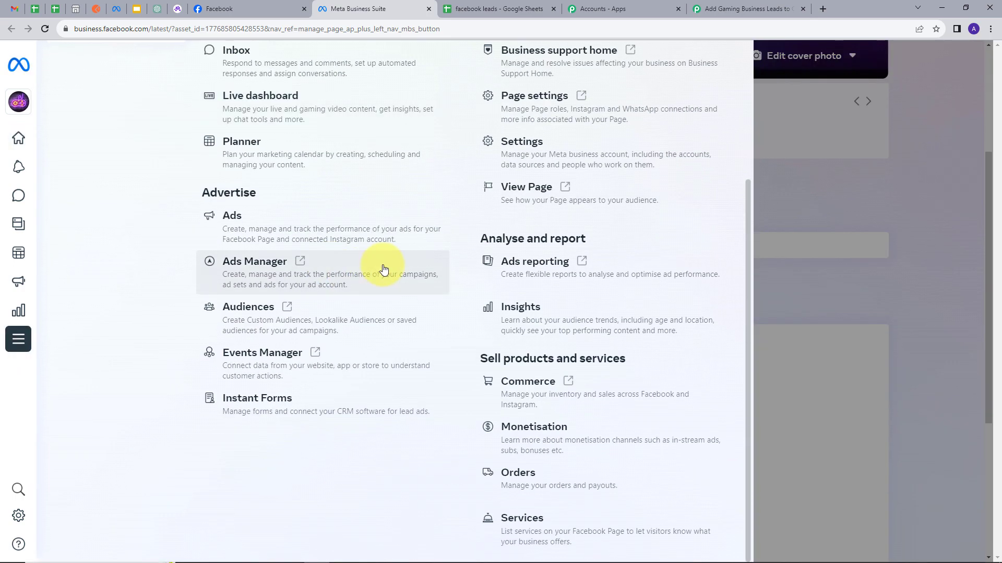
pyautogui.click(260, 401)
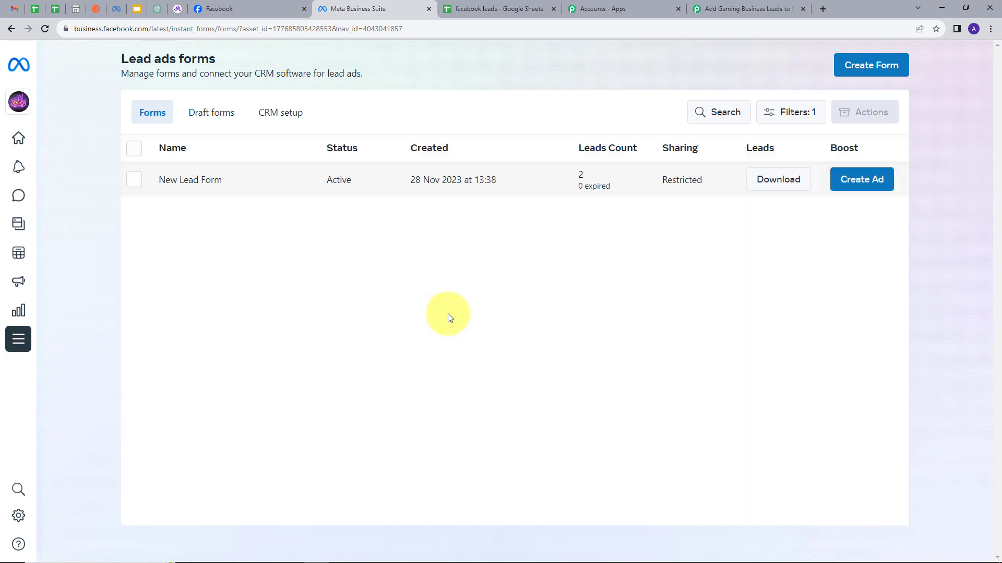
# Open the New Lead Form and review its preview from the contact information fields to the privacy page.
pyautogui.click(197, 188)
pyautogui.scroll(-3, 705, 268)
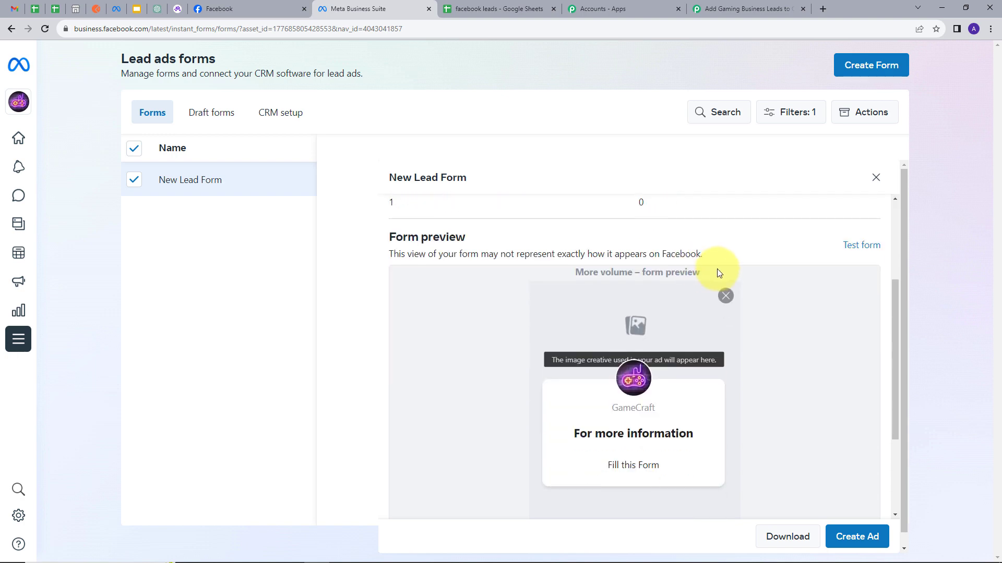
pyautogui.scroll(-3, 652, 303)
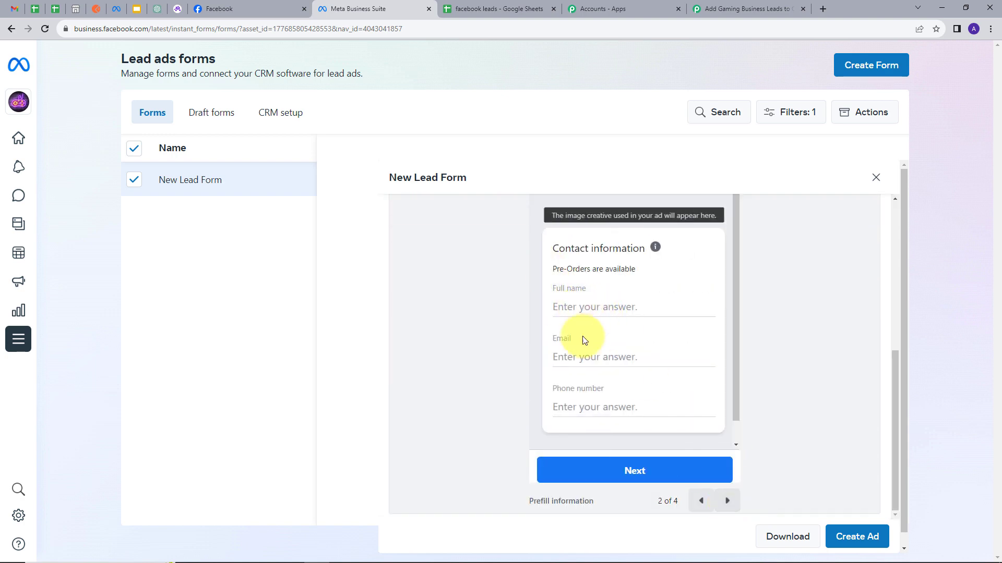
pyautogui.click(727, 501)
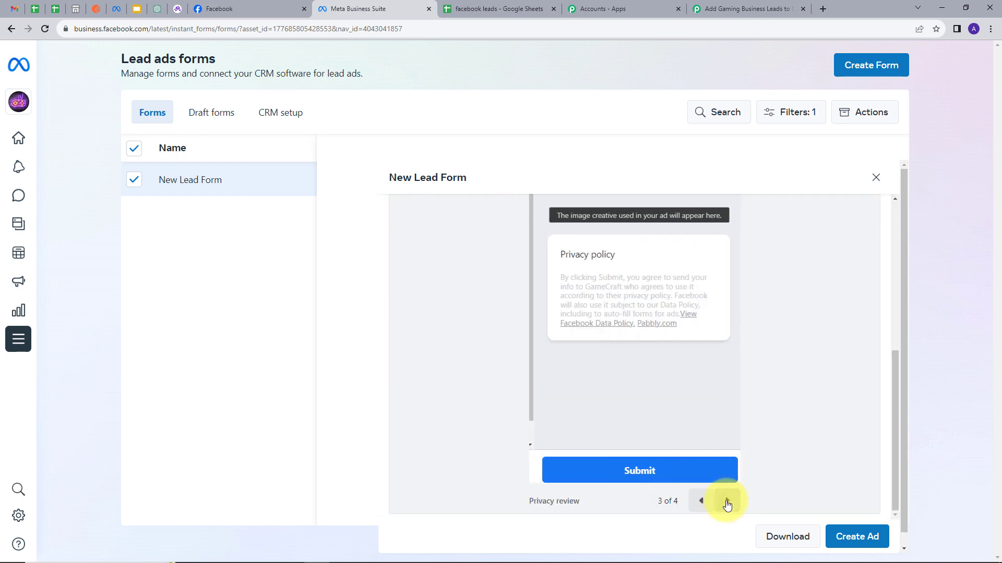
# Preview the lead form's closing message for leads, and close the form preview.
pyautogui.click(726, 502)
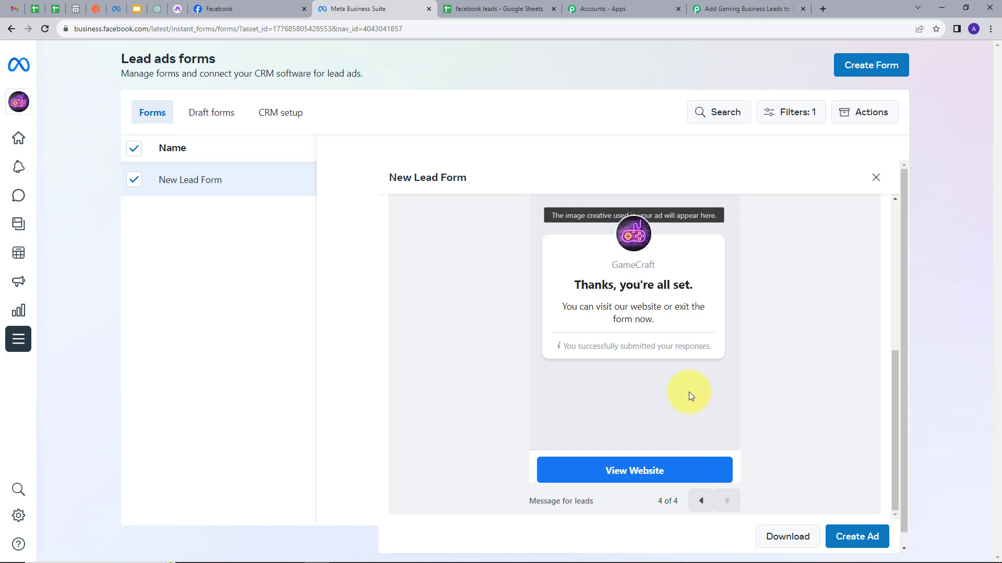
pyautogui.click(875, 178)
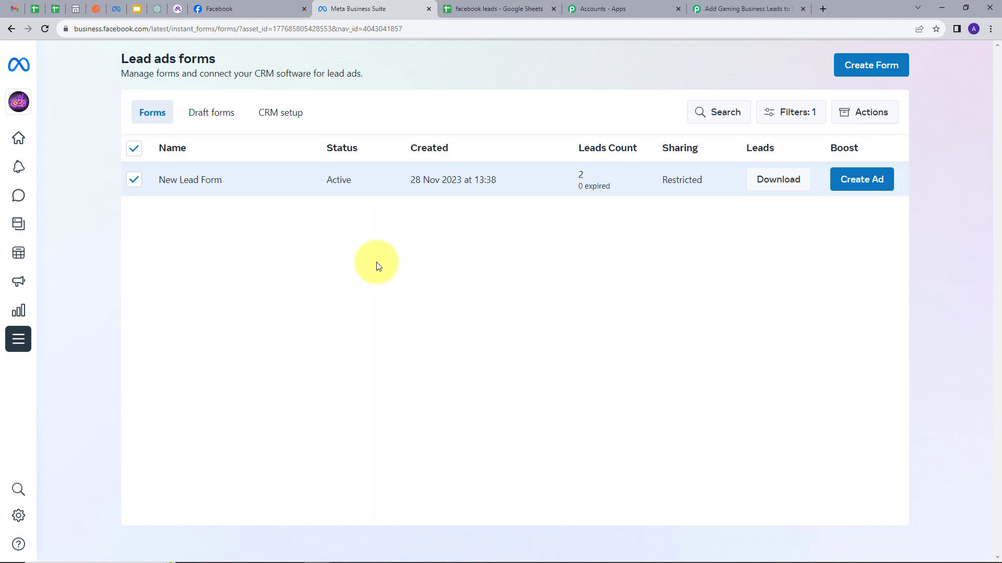
# Return to Pabbly Connect, set the trigger's LeadGen Form to New Lead Form, and save and send a test request.
pyautogui.click(738, 7)
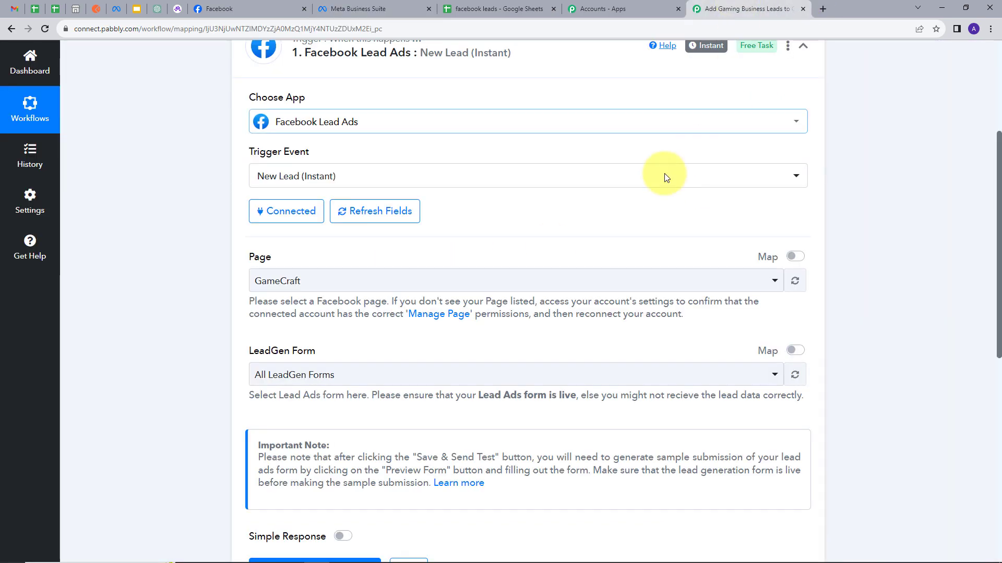
pyautogui.scroll(-2, 313, 293)
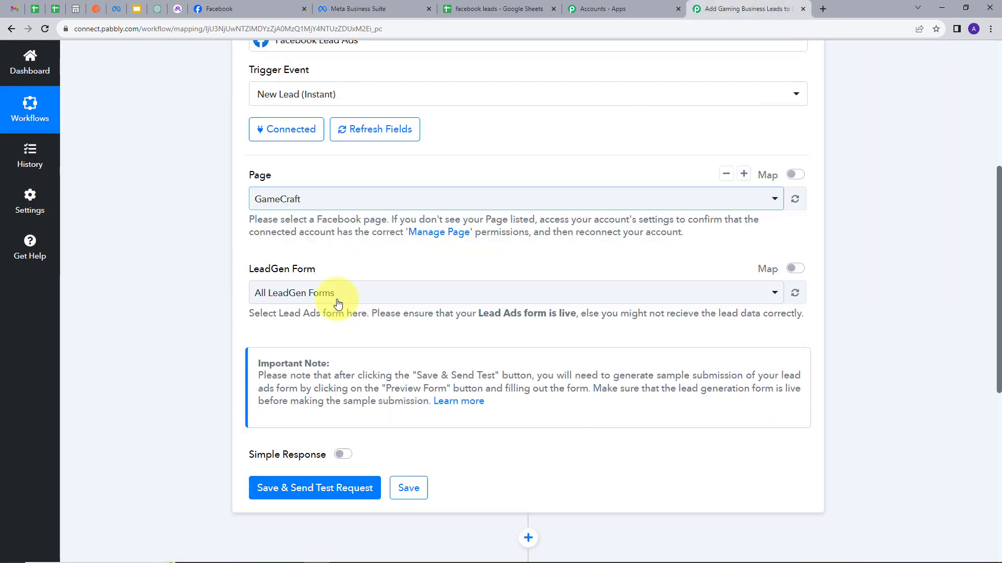
pyautogui.scroll(1, 334, 308)
pyautogui.click(346, 321)
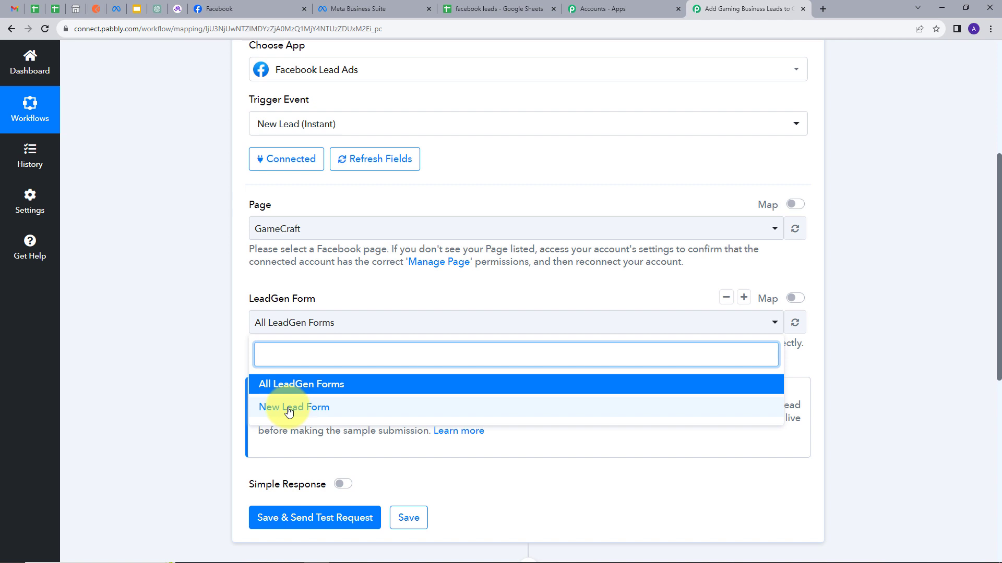
pyautogui.click(289, 407)
pyautogui.scroll(-1, 409, 318)
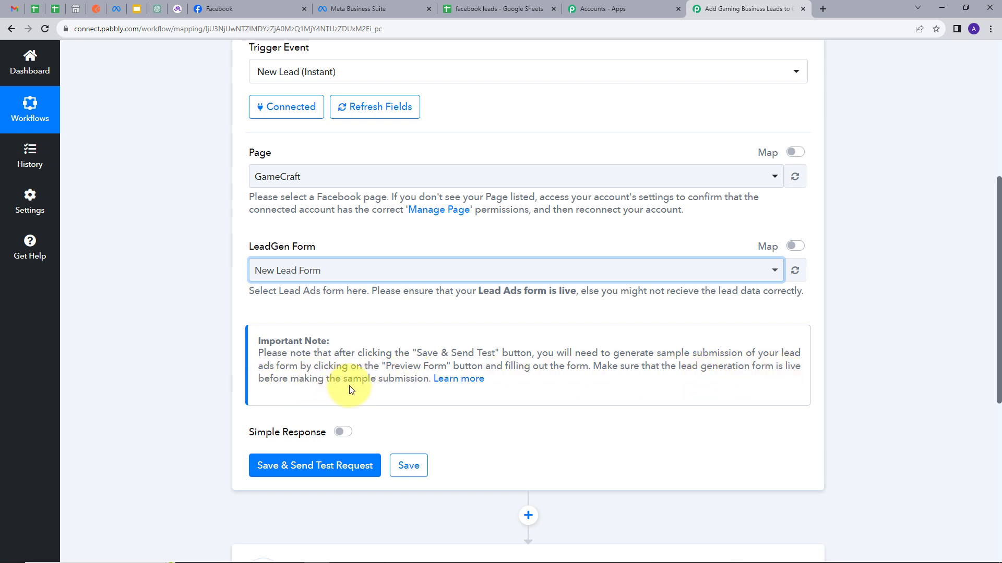
pyautogui.scroll(-1, 321, 455)
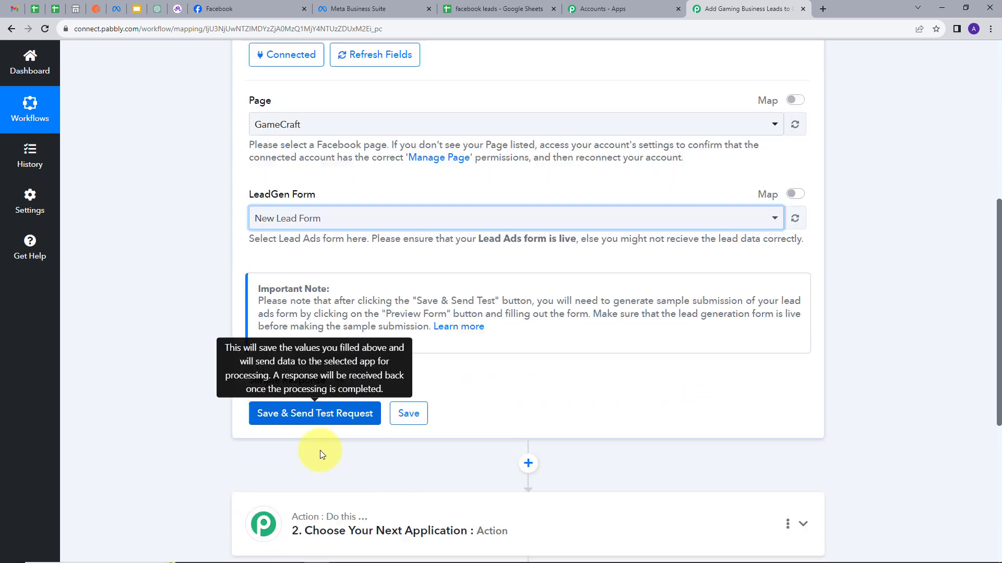
pyautogui.click(310, 420)
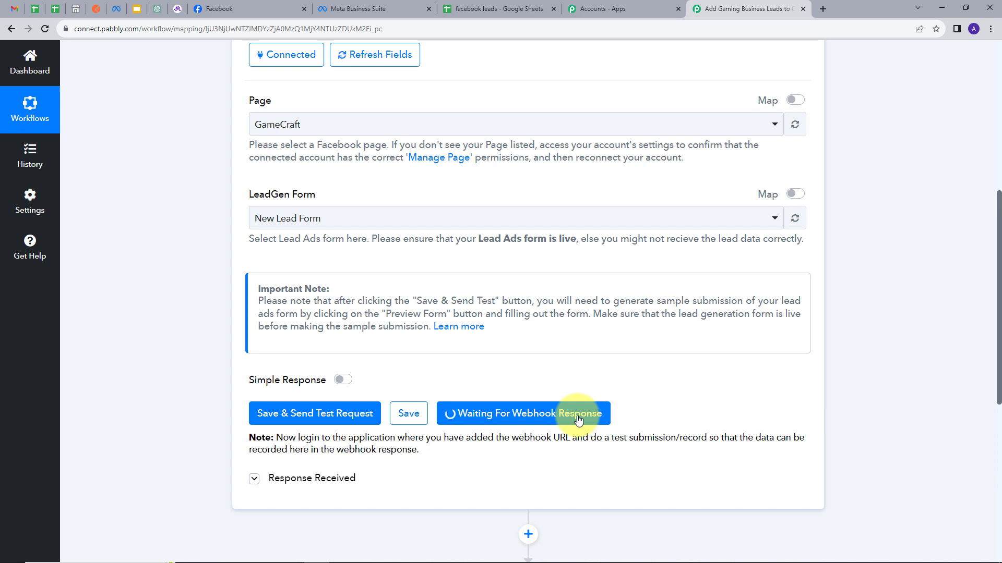
# Switch to the Meta for Developers site and open the Lead Ads RTU Debug Tool from its developer tools.
pyautogui.click(116, 9)
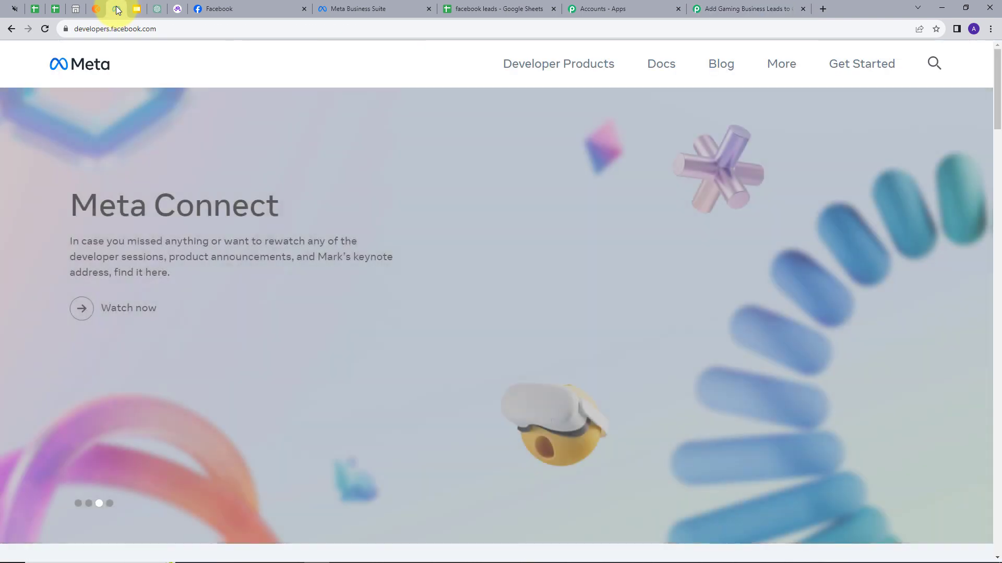
pyautogui.click(778, 64)
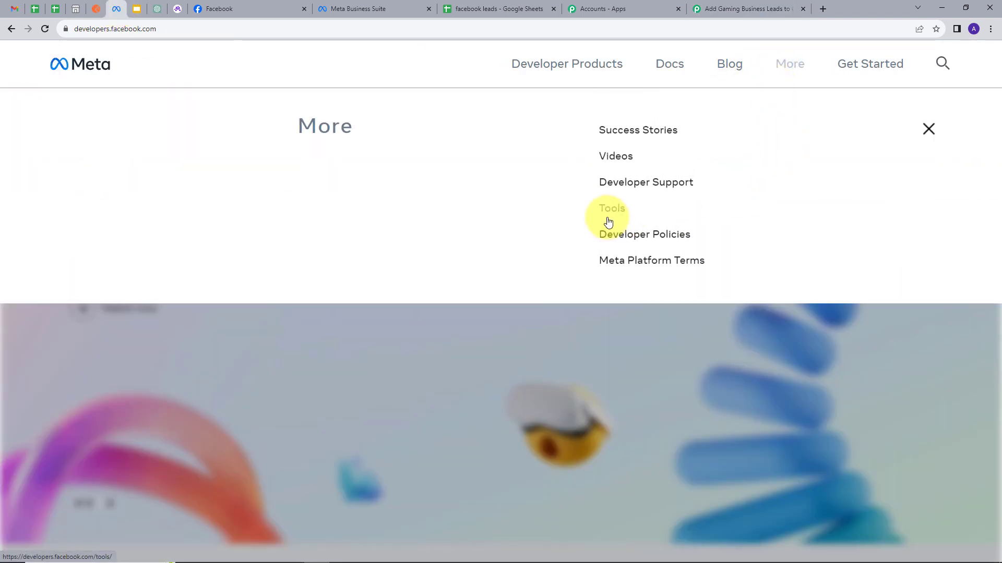
pyautogui.click(609, 215)
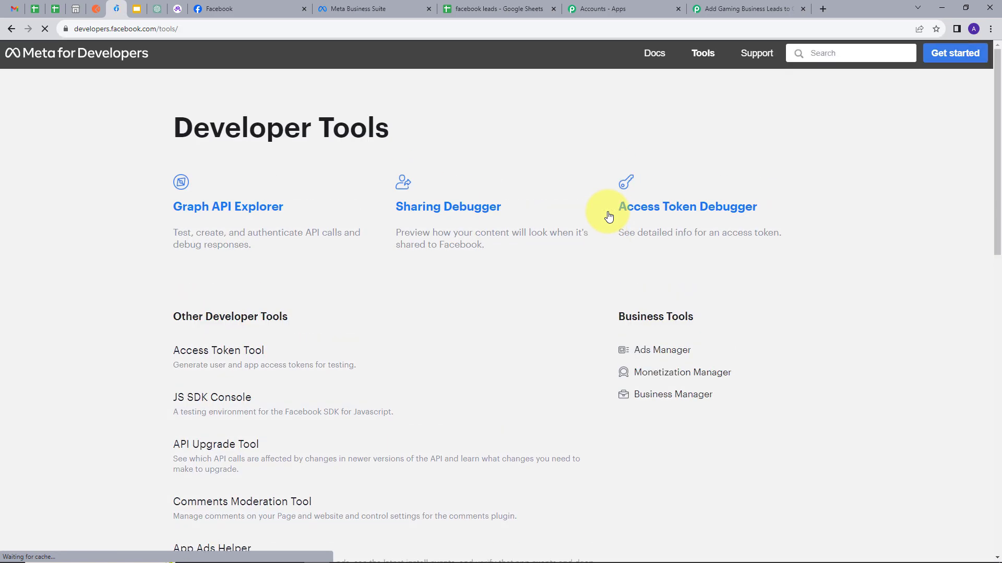
pyautogui.scroll(-5, 344, 271)
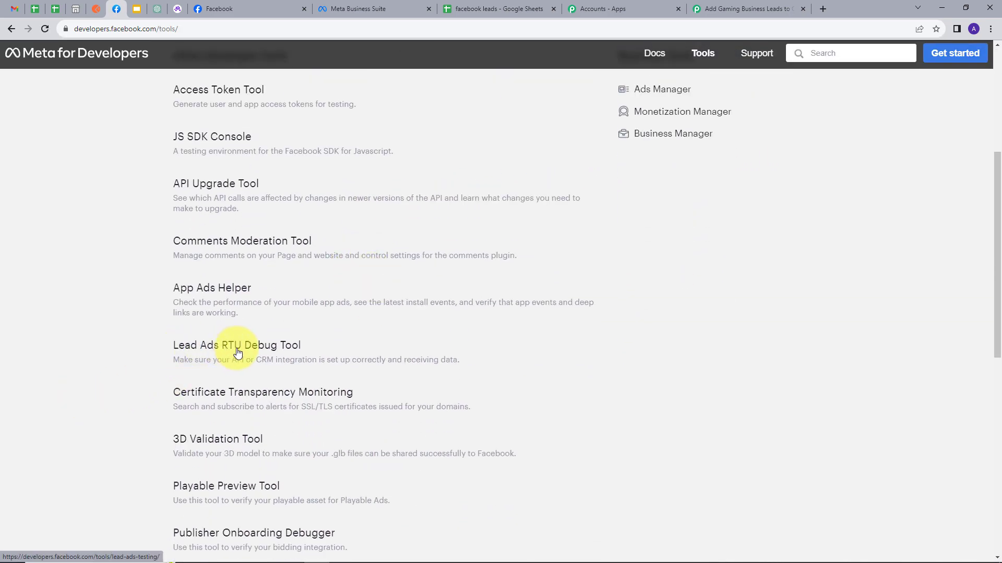
pyautogui.click(234, 354)
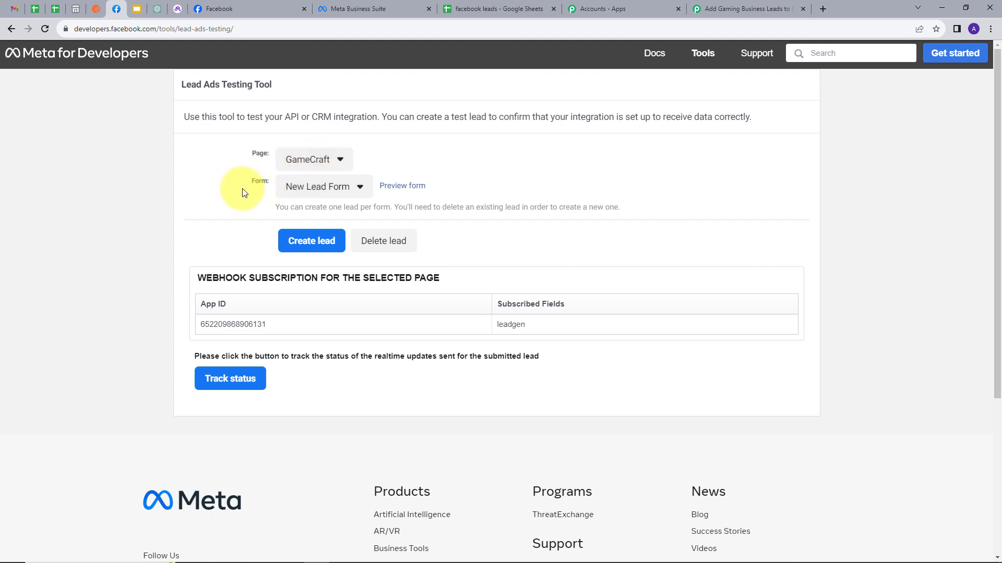
# Preview the New Lead Form for GameCraft, enter a test lead's full name, email and phone number, and submit it.
pyautogui.click(406, 188)
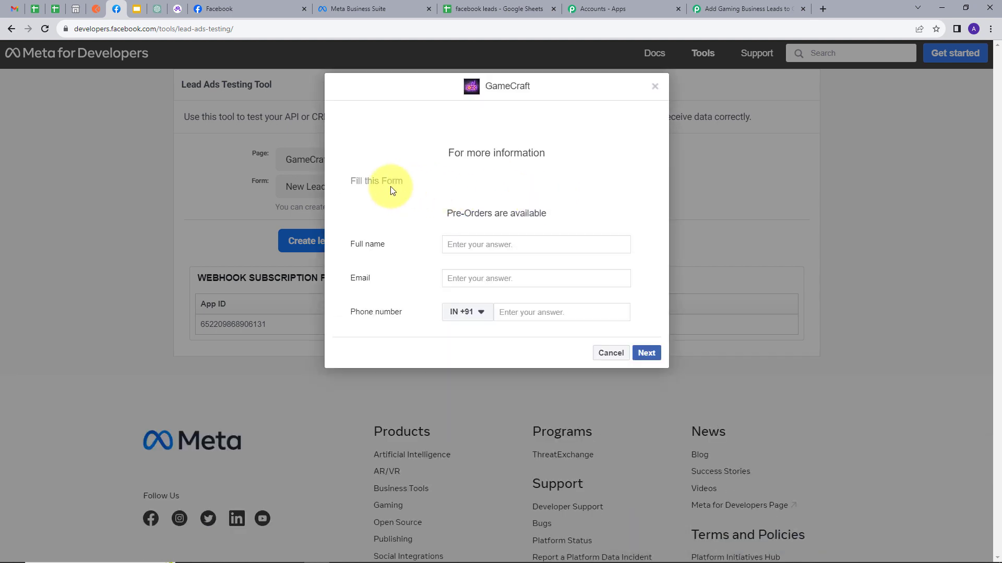
pyautogui.click(482, 247)
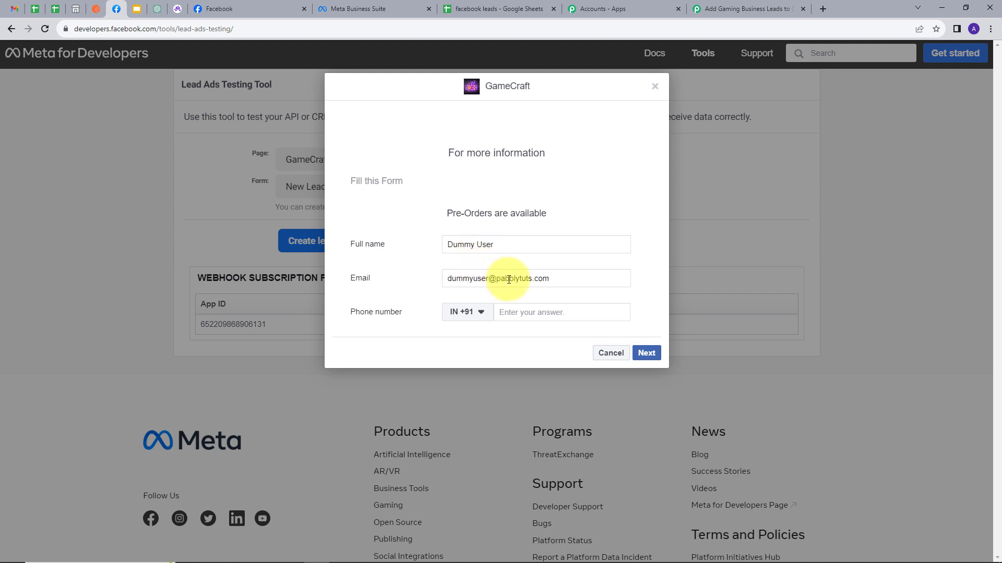
pyautogui.click(548, 278)
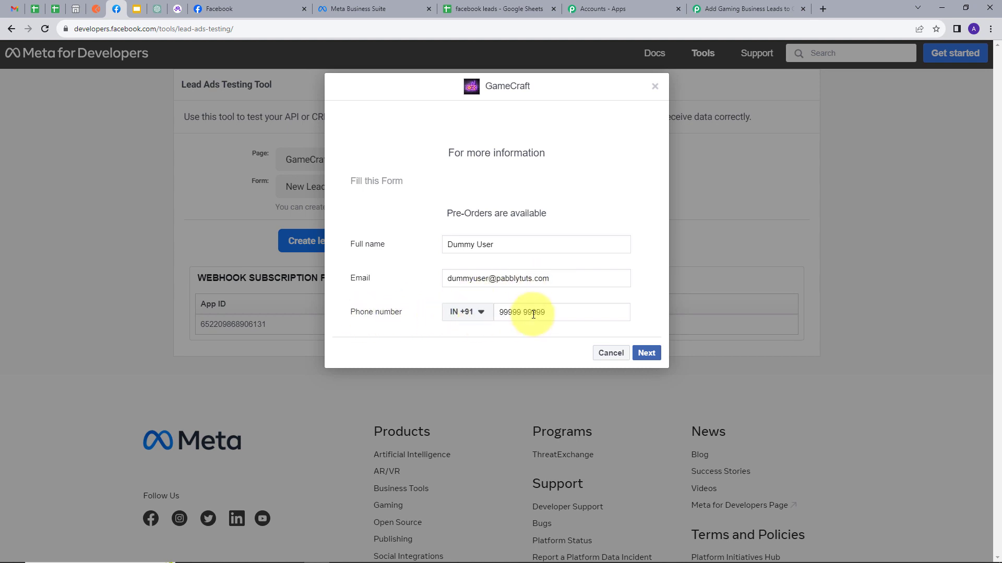
pyautogui.click(645, 353)
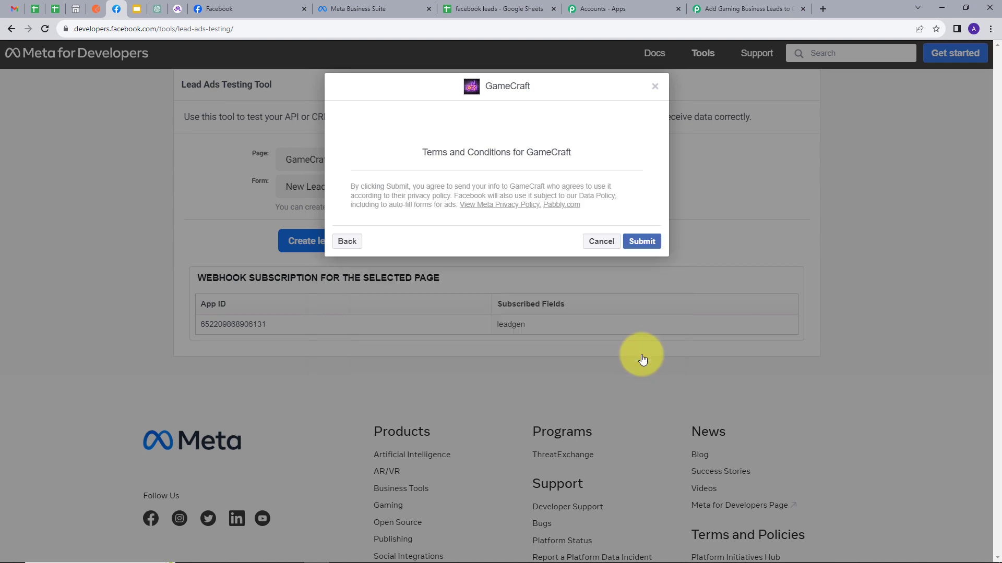
pyautogui.click(642, 241)
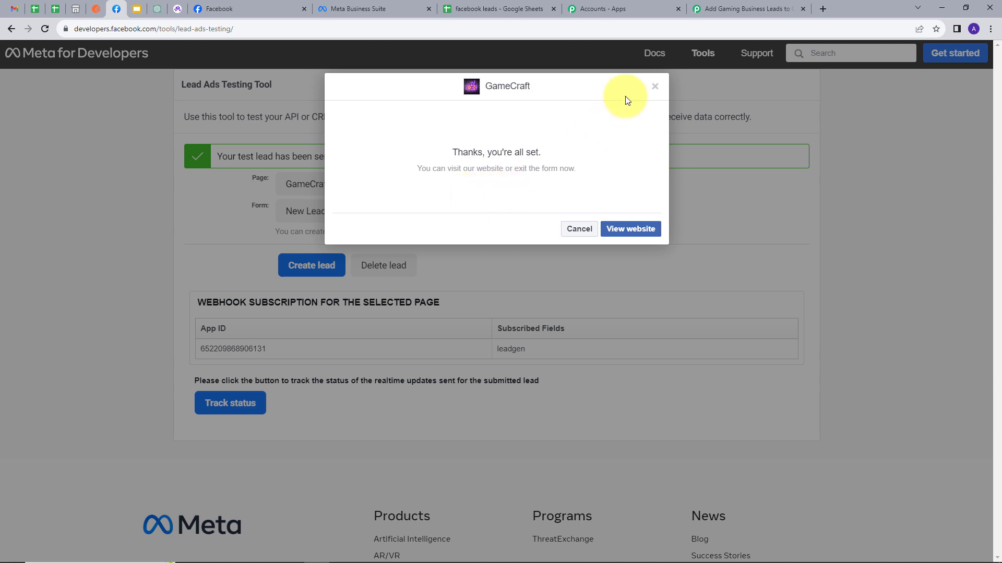
# Return to Pabbly Connect and check the full name, email and phone number in the trigger's received response.
pyautogui.click(720, 9)
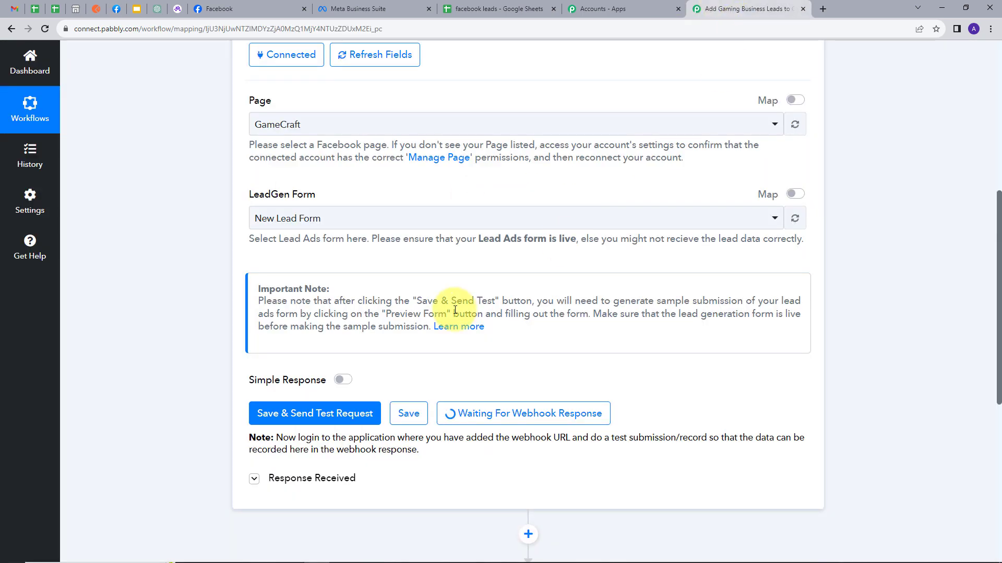
pyautogui.scroll(-5, 675, 297)
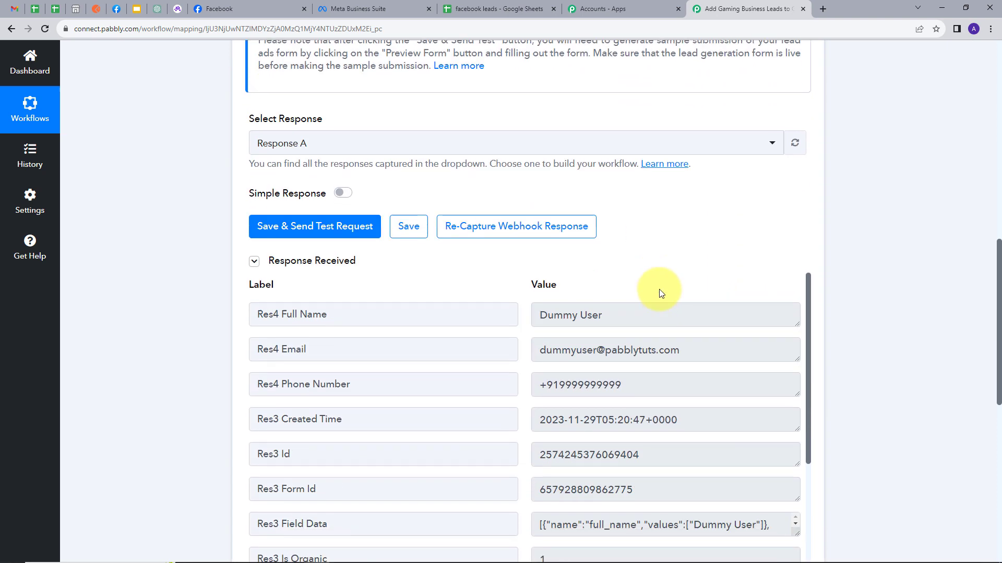
pyautogui.scroll(-1, 856, 283)
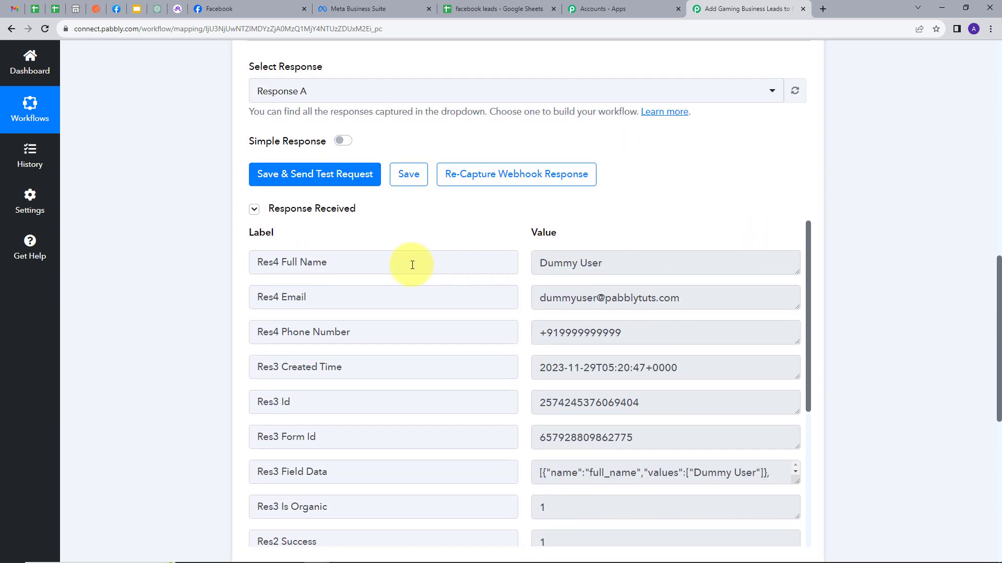
pyautogui.moveTo(644, 263); pyautogui.dragTo(519, 271)
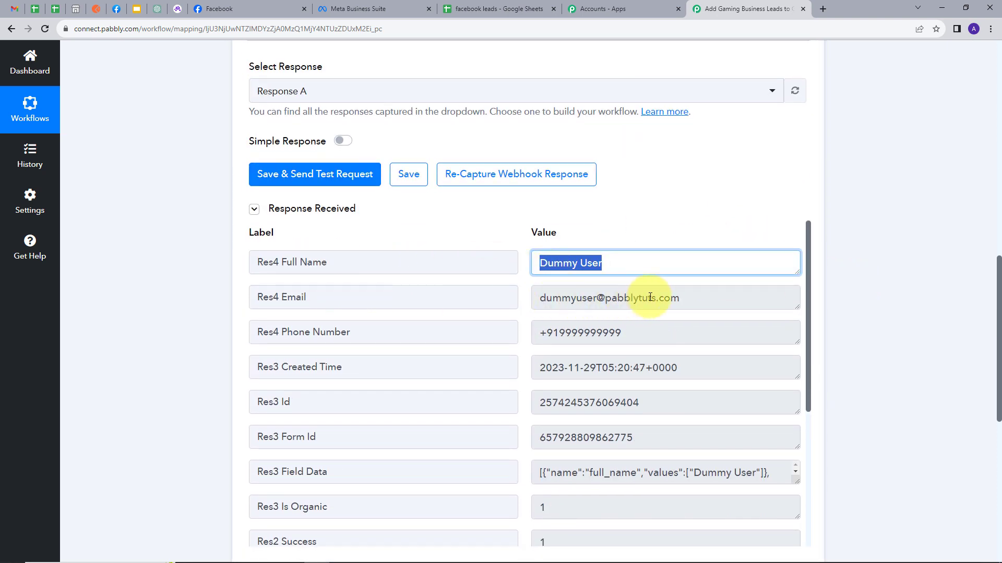
pyautogui.moveTo(681, 298); pyautogui.dragTo(512, 311)
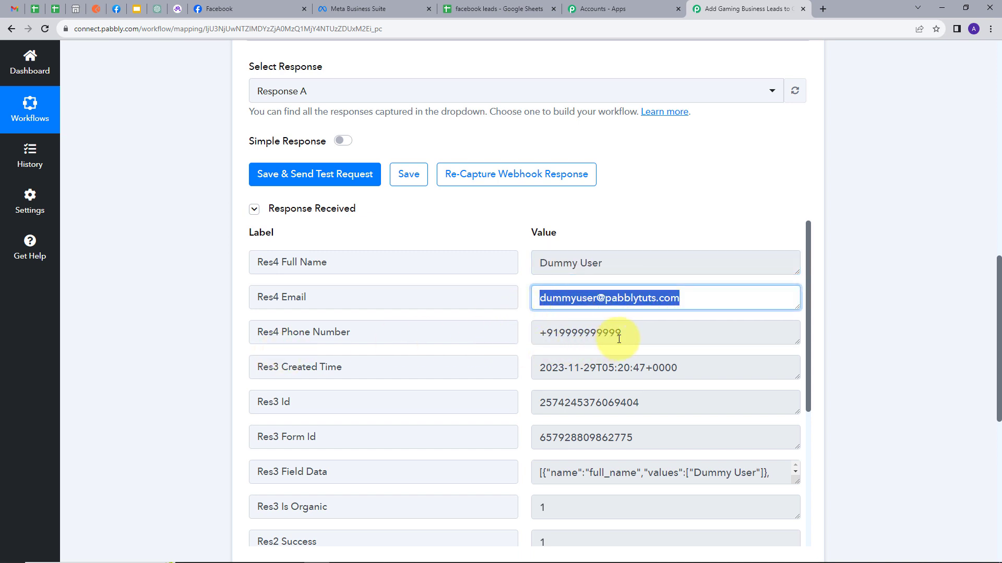
pyautogui.moveTo(651, 337); pyautogui.dragTo(524, 339)
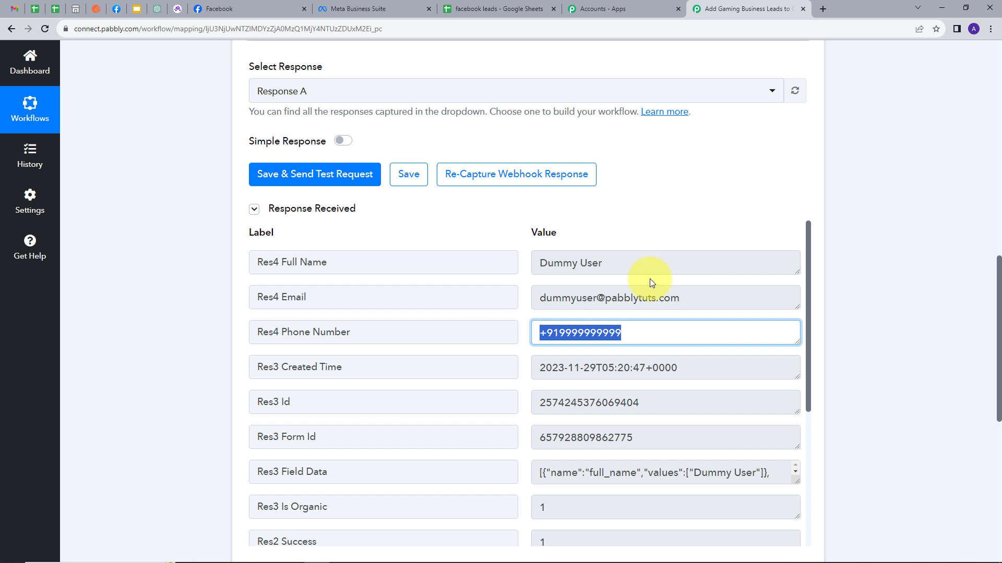
# Choose Google Sheets as the action application and set its action event to Add New Row.
pyautogui.scroll(-5, 887, 286)
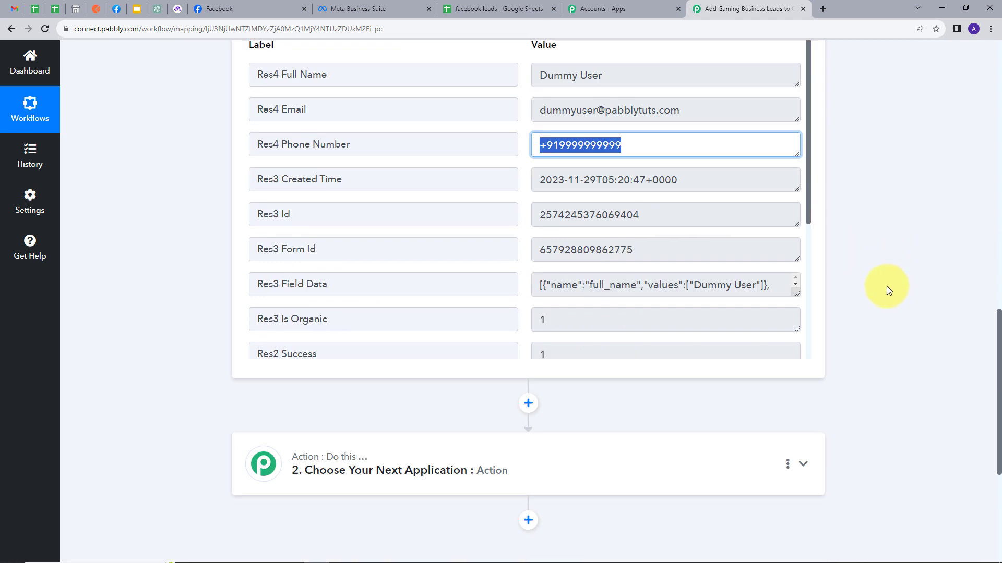
pyautogui.click(664, 385)
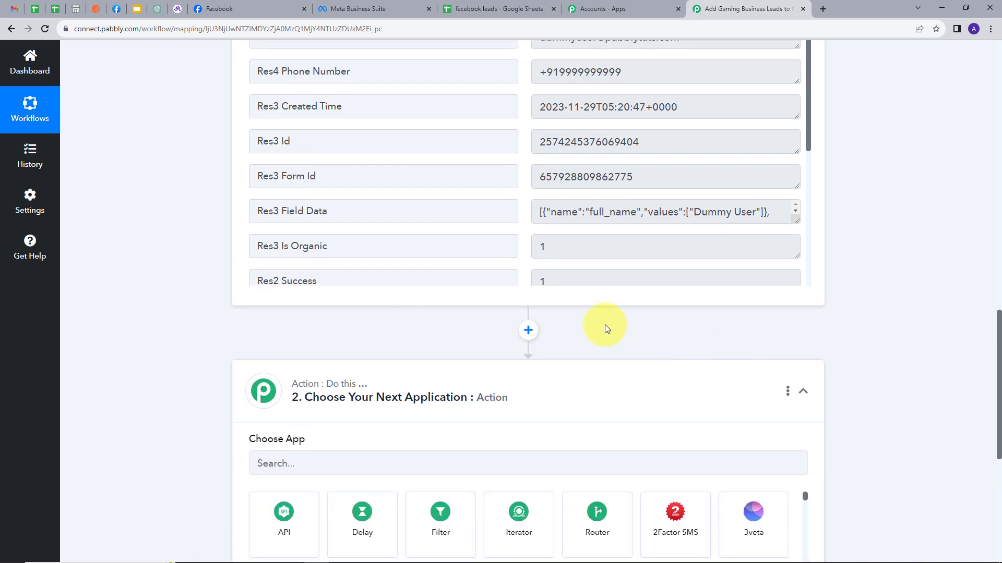
pyautogui.click(304, 311)
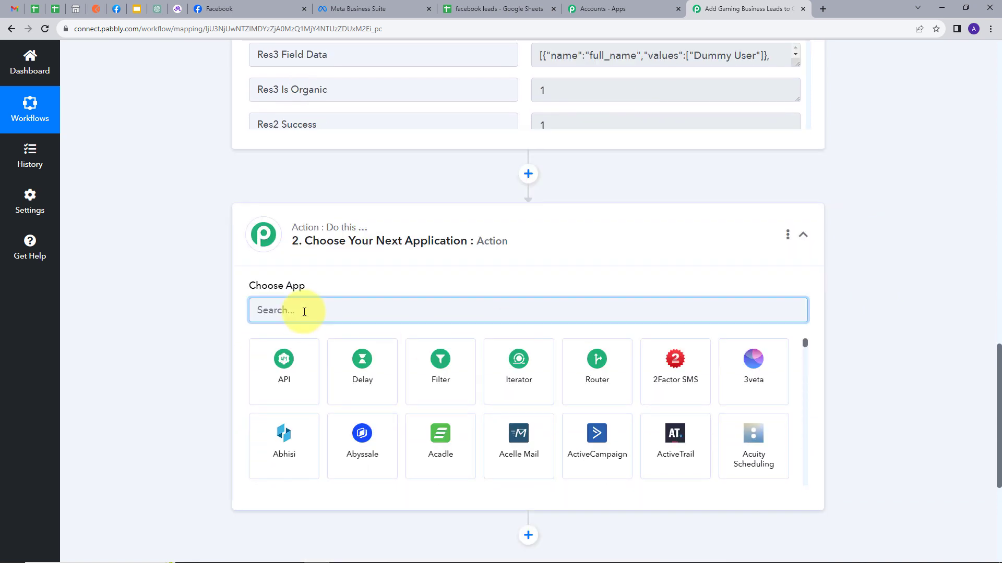
pyautogui.write('Goo')
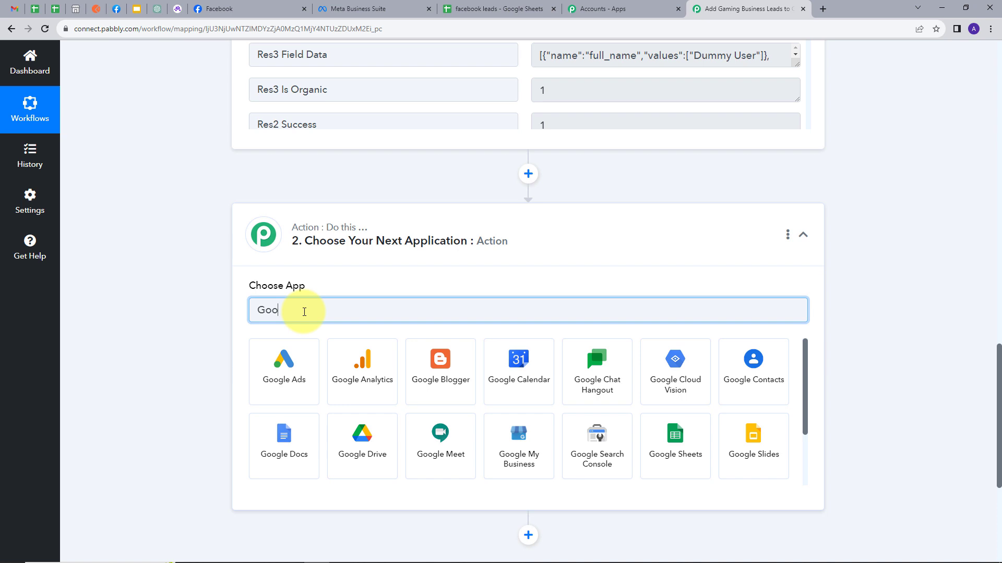
pyautogui.write('gle')
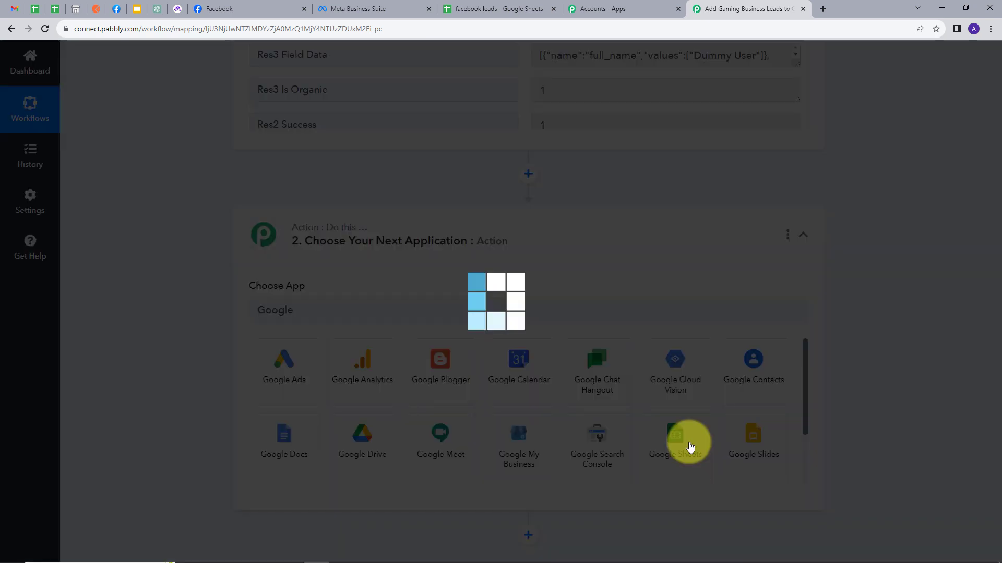
pyautogui.click(689, 446)
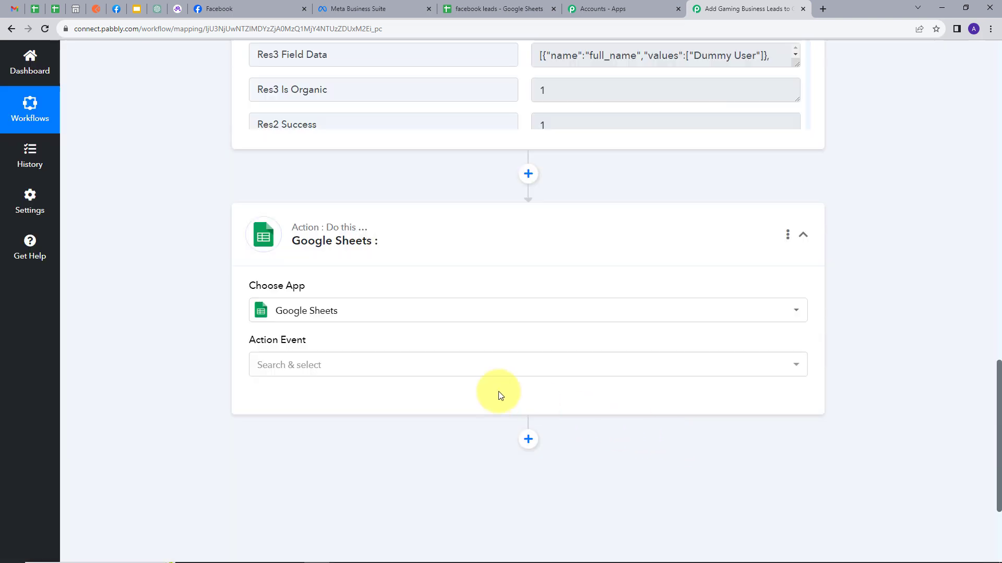
pyautogui.click(385, 371)
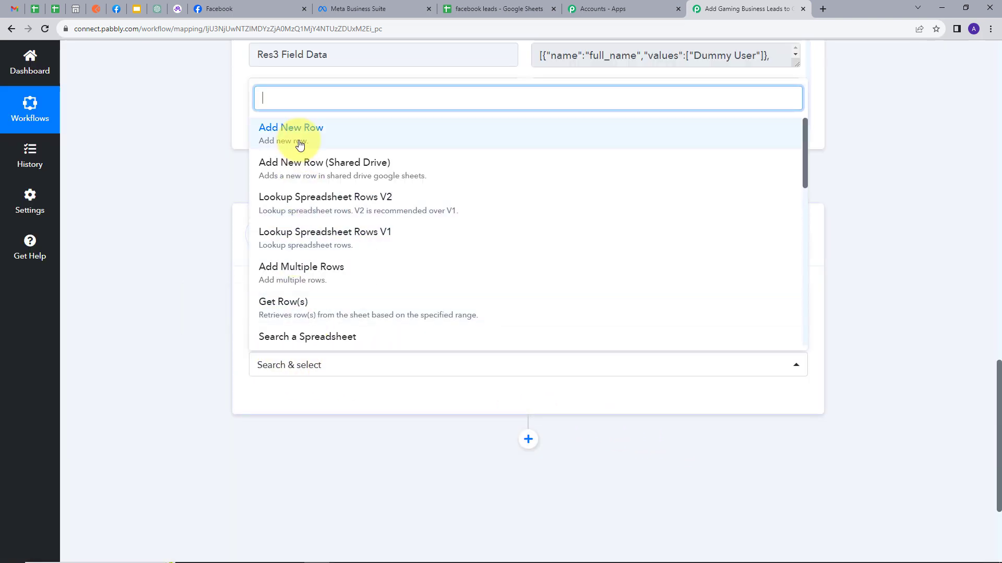
pyautogui.click(320, 143)
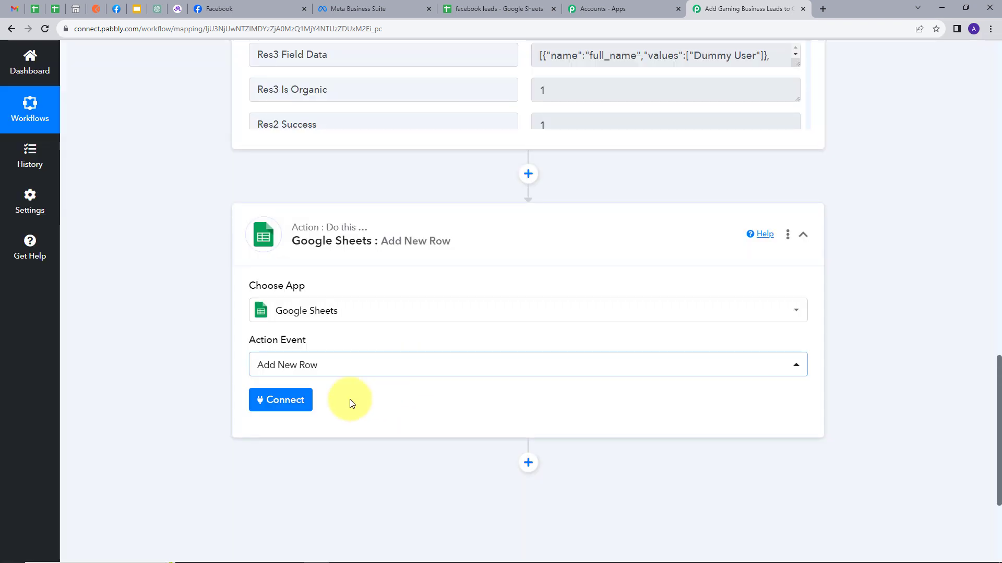
# Add a new Google Sheets connection to the action and allow Pabbly Connect access through the Google account.
pyautogui.click(279, 405)
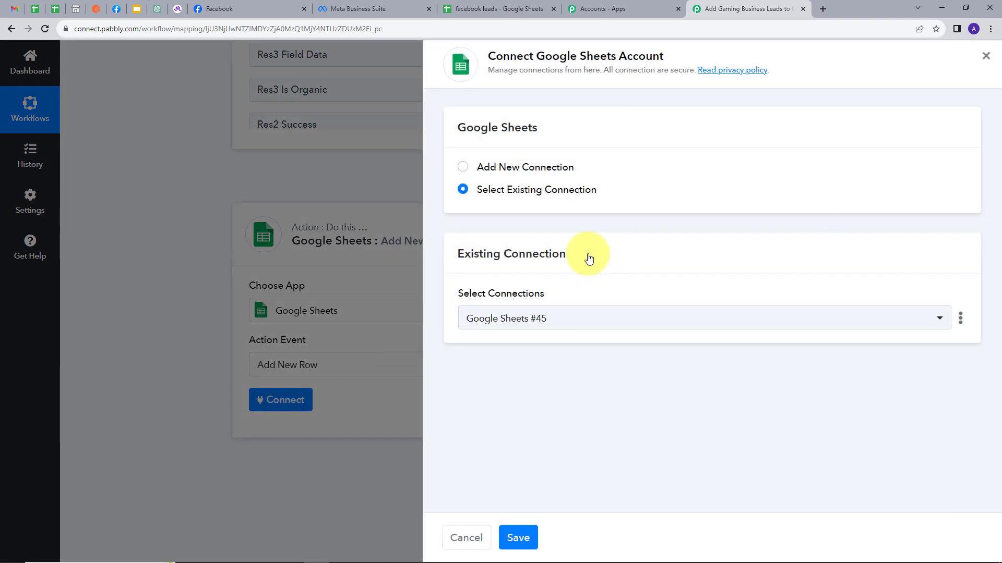
pyautogui.click(505, 170)
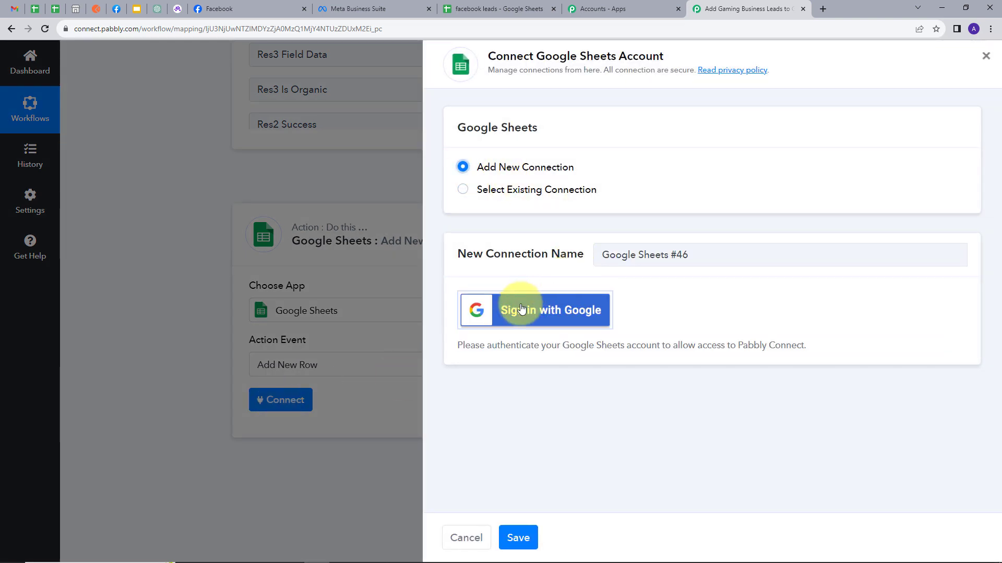
pyautogui.click(539, 316)
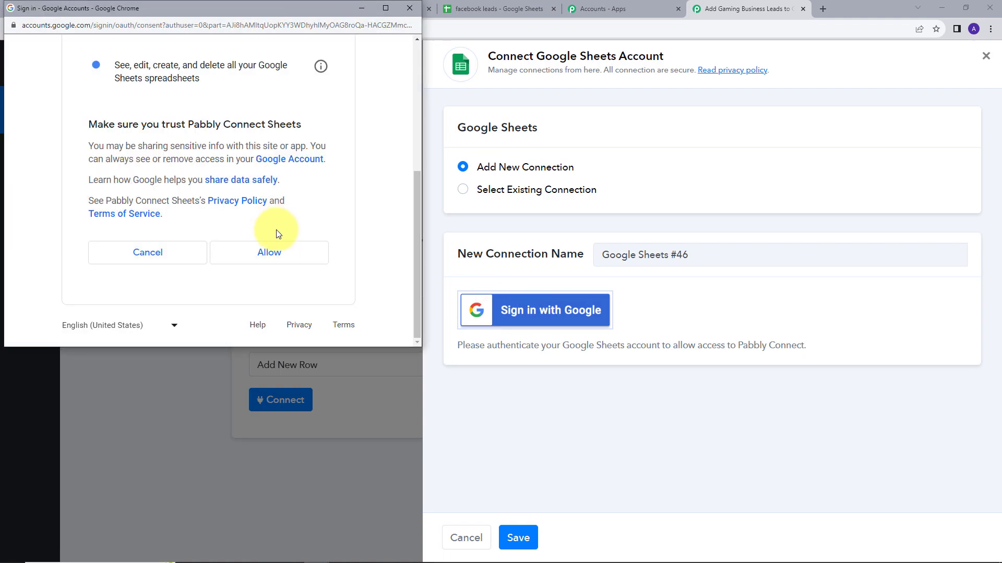
pyautogui.click(269, 252)
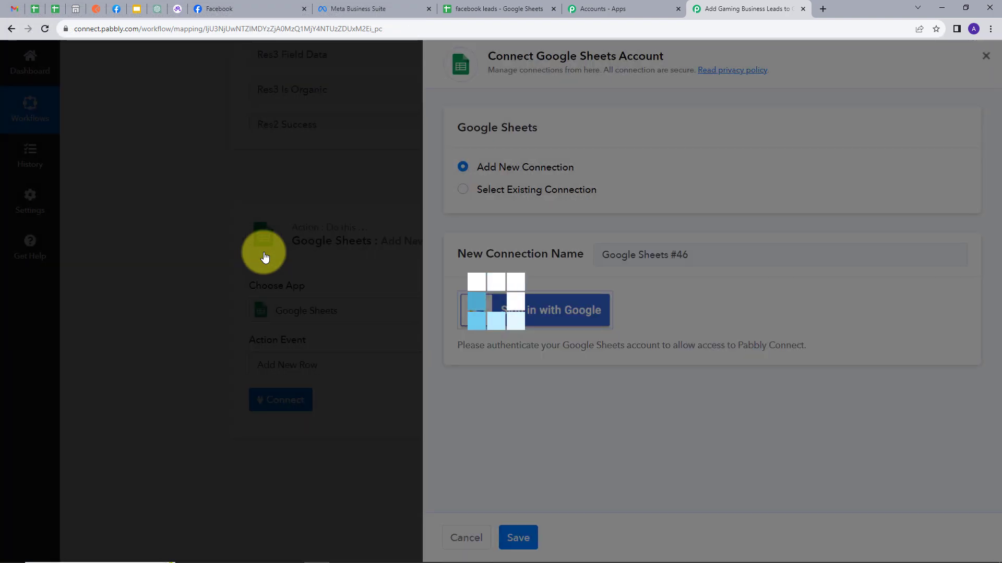
# Choose the facebook leads spreadsheet and its Sheet1 for the new row, checking the columns in the Google Sheets file.
pyautogui.scroll(-5, 268, 272)
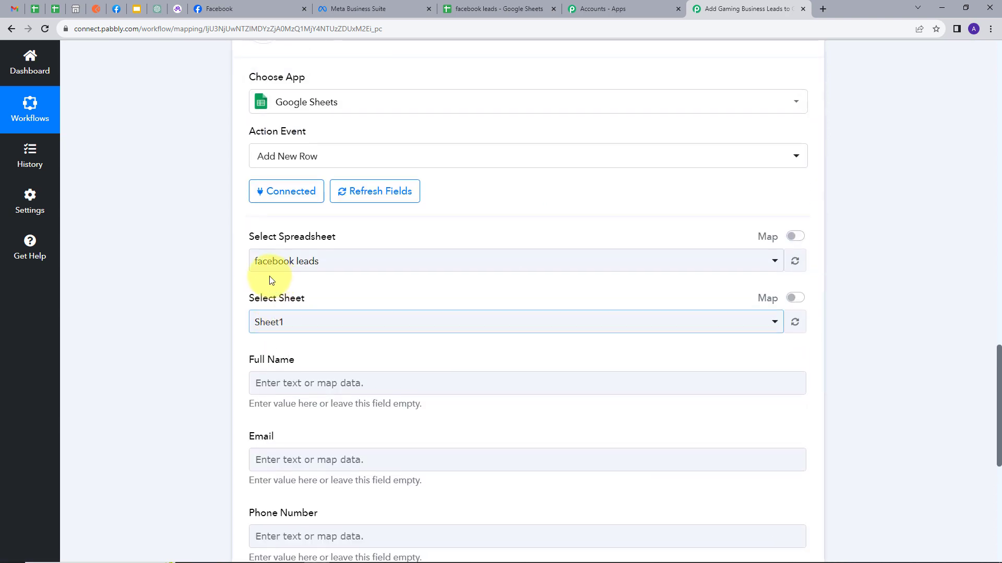
pyautogui.scroll(-3, 313, 243)
pyautogui.scroll(2, 329, 264)
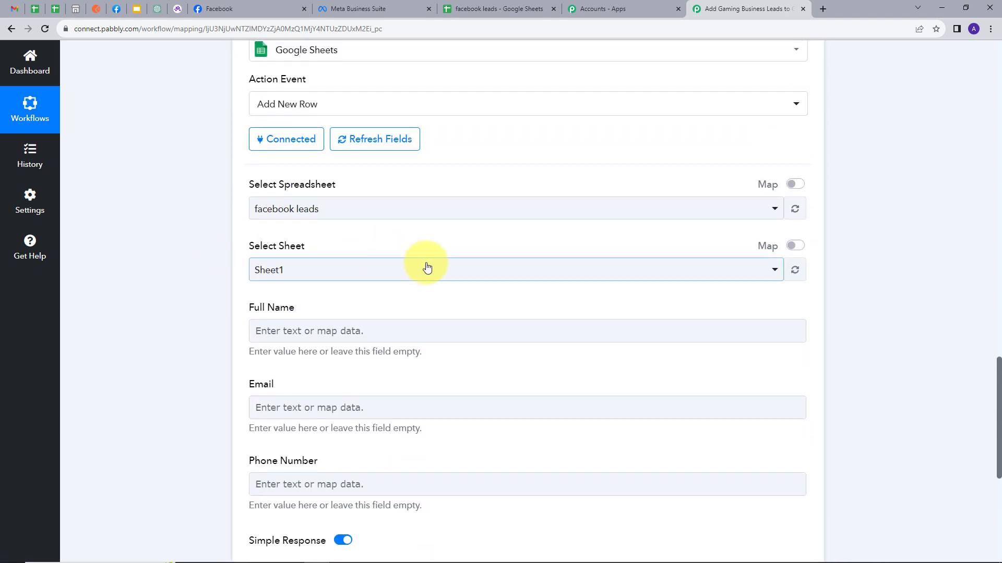
pyautogui.click(491, 8)
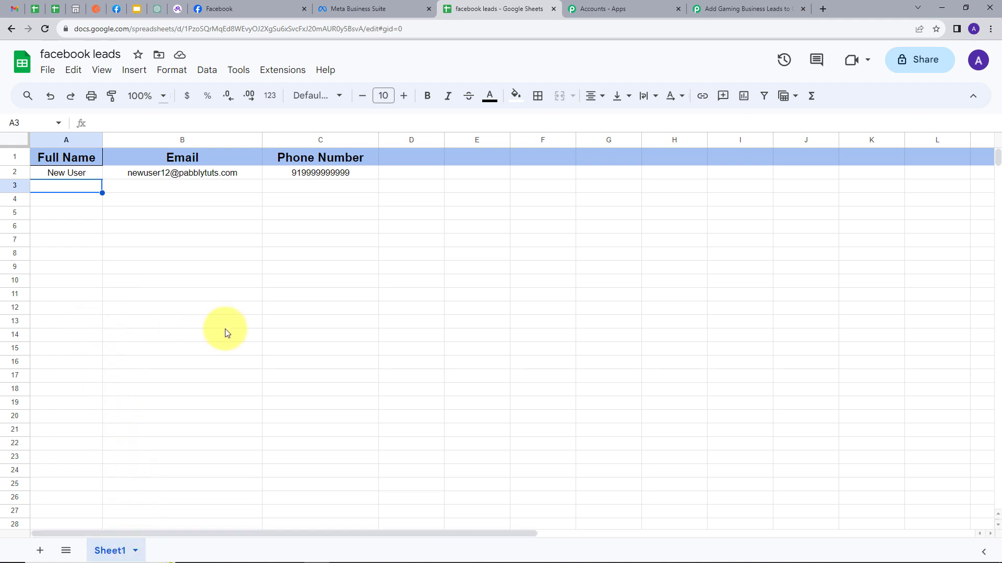
pyautogui.click(715, 9)
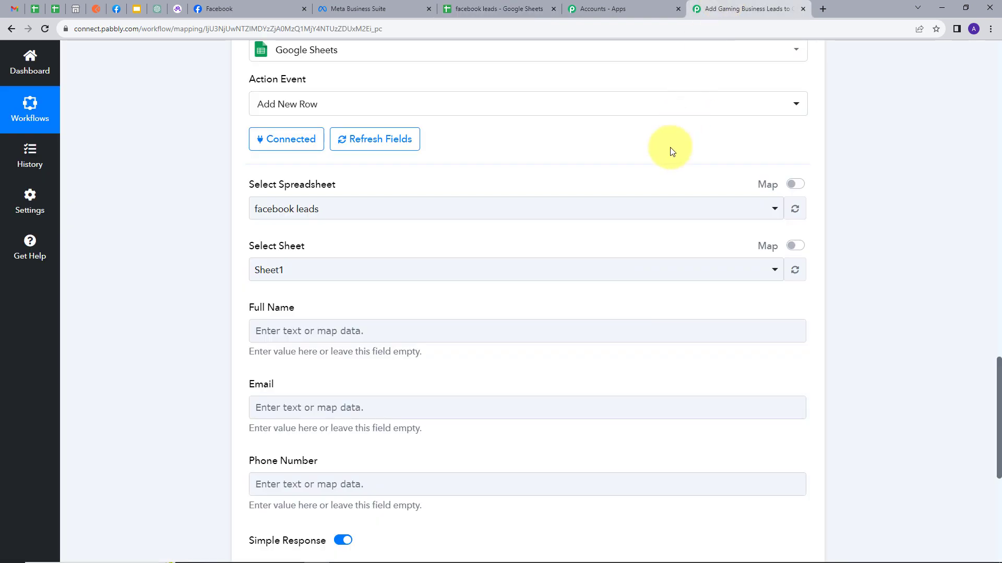
pyautogui.click(350, 209)
pyautogui.click(328, 269)
# Map the Full Name column to the Res4 Full Name value from the Facebook Lead Ads trigger.
pyautogui.scroll(-1, 324, 250)
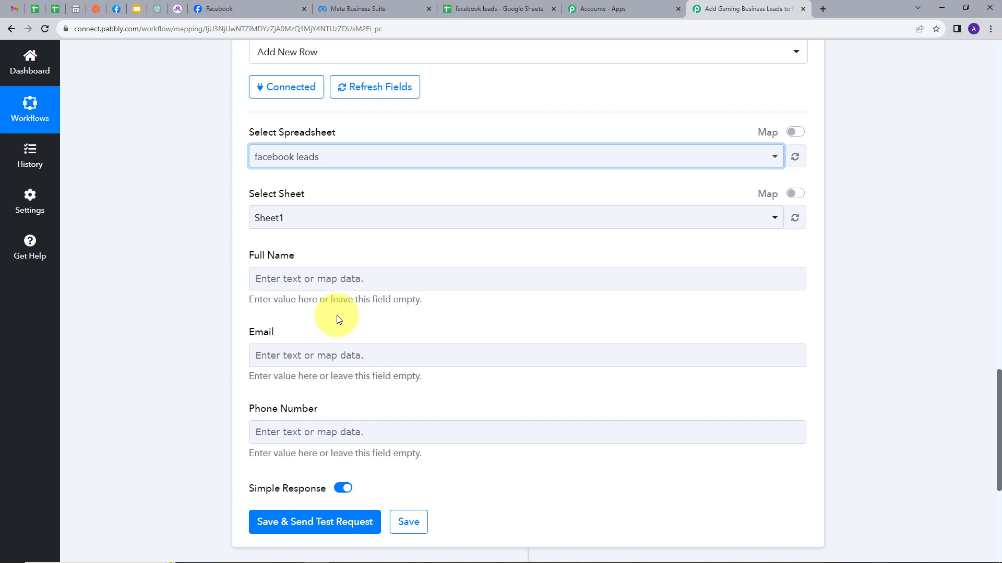
pyautogui.click(324, 278)
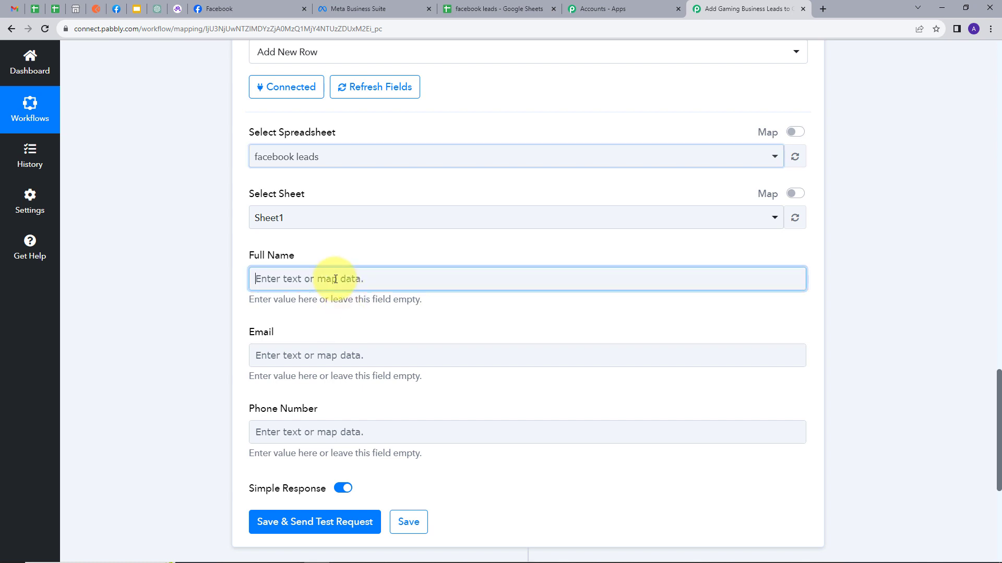
pyautogui.click(380, 382)
pyautogui.scroll(-2, 418, 339)
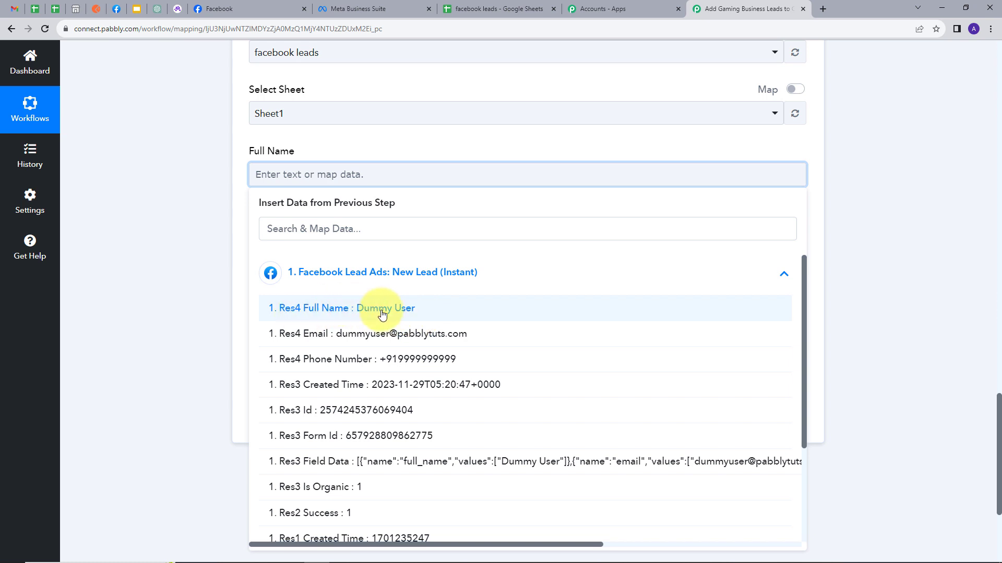
pyautogui.click(382, 313)
pyautogui.click(398, 180)
pyautogui.click(234, 244)
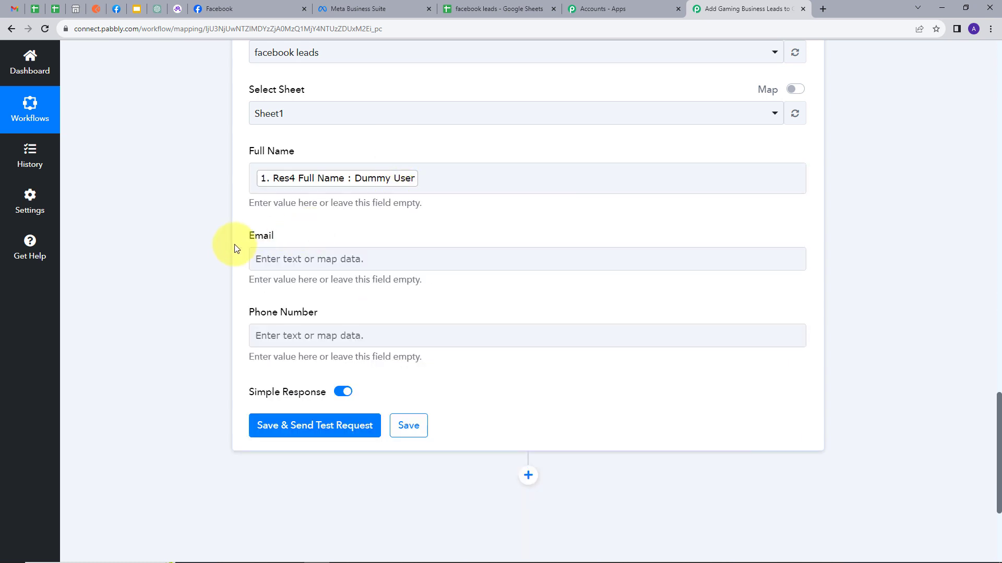
# Map the Email column to the Res4 Email value from the Facebook Lead Ads trigger.
pyautogui.click(343, 257)
pyautogui.click(371, 353)
pyautogui.scroll(-2, 402, 314)
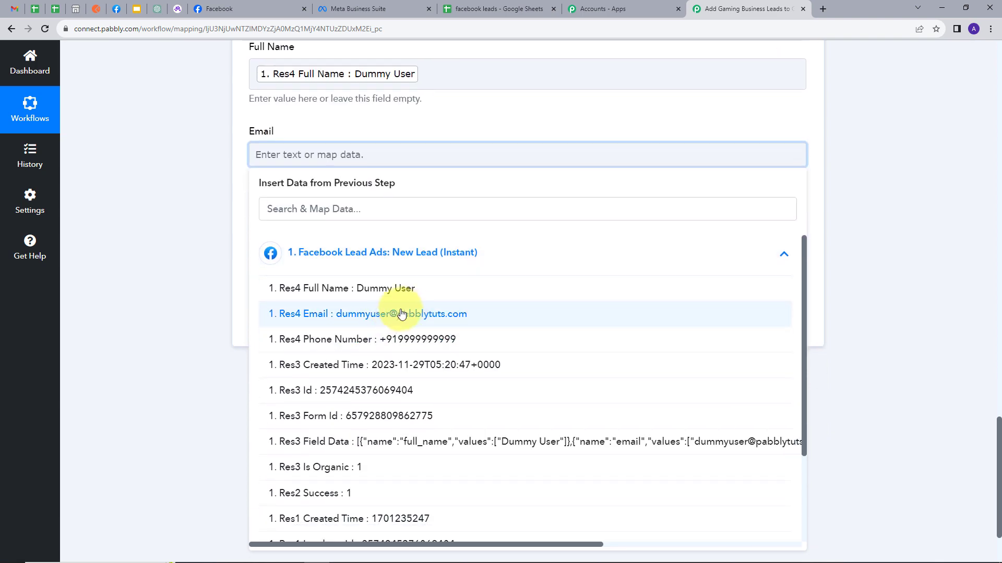
pyautogui.click(402, 314)
pyautogui.click(409, 125)
# Map the Phone Number column to the Res4 Phone Number value from the Facebook Lead Ads trigger.
pyautogui.click(358, 236)
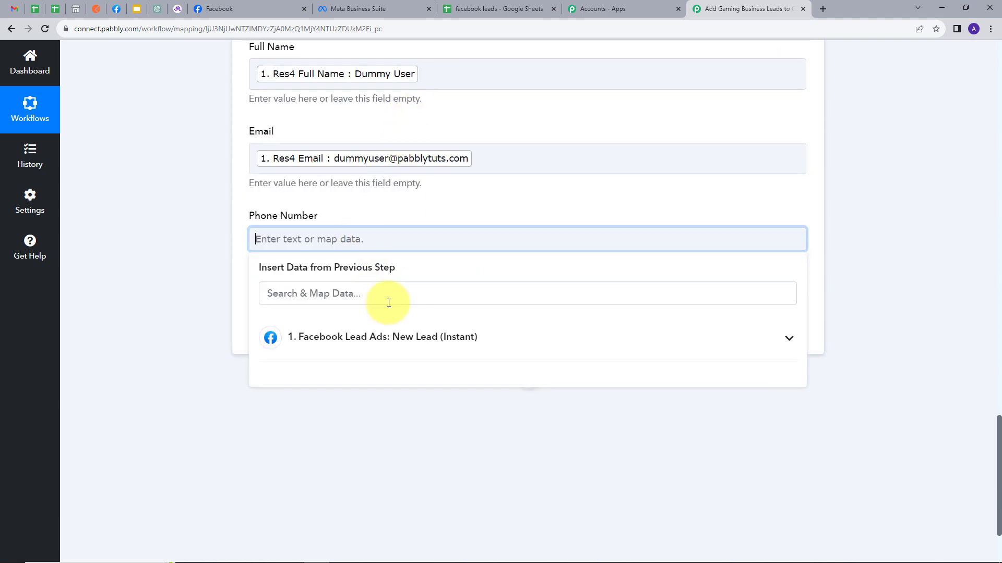
pyautogui.click(390, 334)
pyautogui.scroll(-1, 420, 418)
pyautogui.click(417, 374)
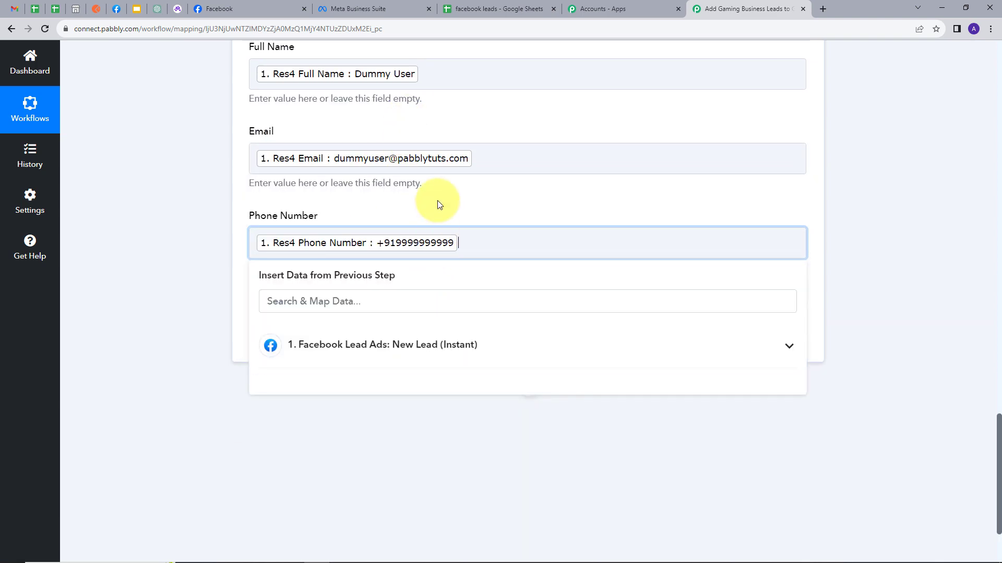
pyautogui.click(438, 204)
# Review the three mapped fields, save the Google Sheets action with a test request, and inspect its response.
pyautogui.scroll(3, 453, 228)
pyautogui.scroll(-1, 417, 199)
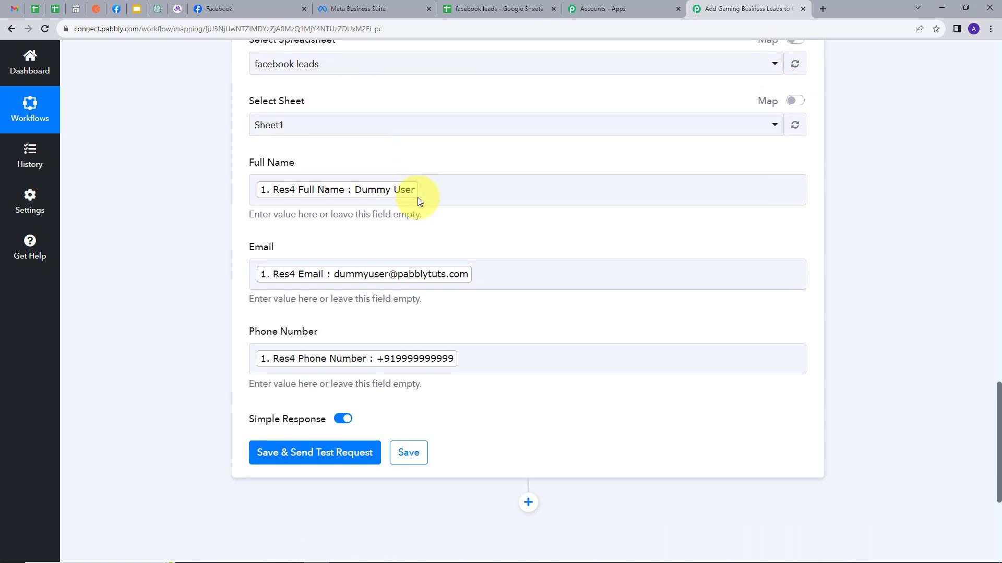
pyautogui.click(293, 443)
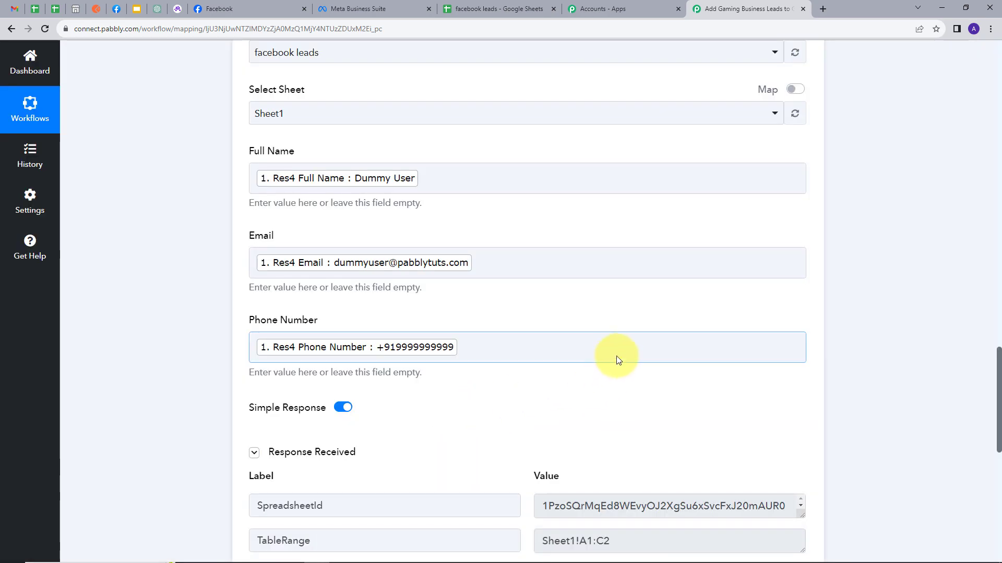
pyautogui.scroll(-4, 637, 339)
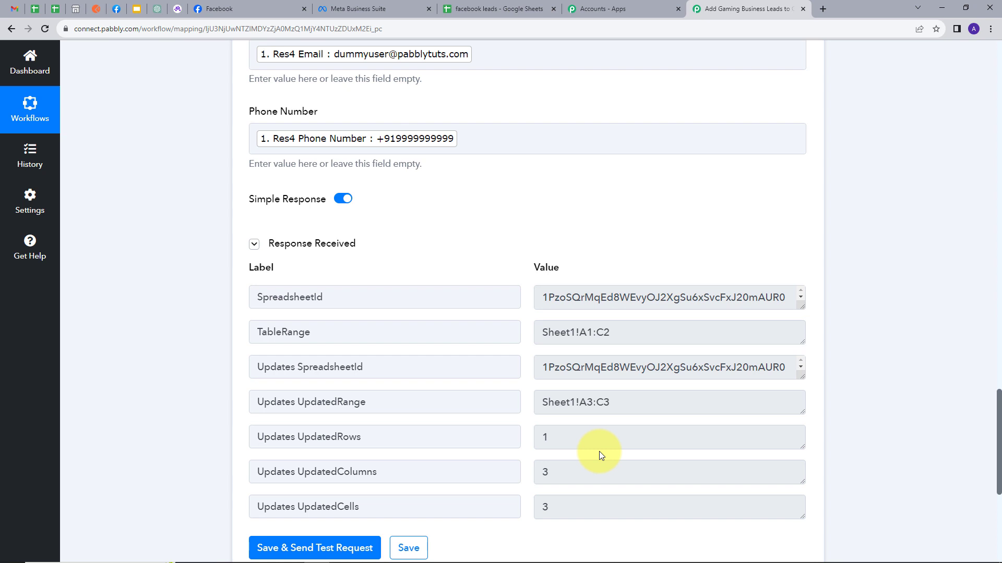
# Switch to the facebook leads spreadsheet in Google Sheets and check row 3 for the test lead's details.
pyautogui.click(494, 6)
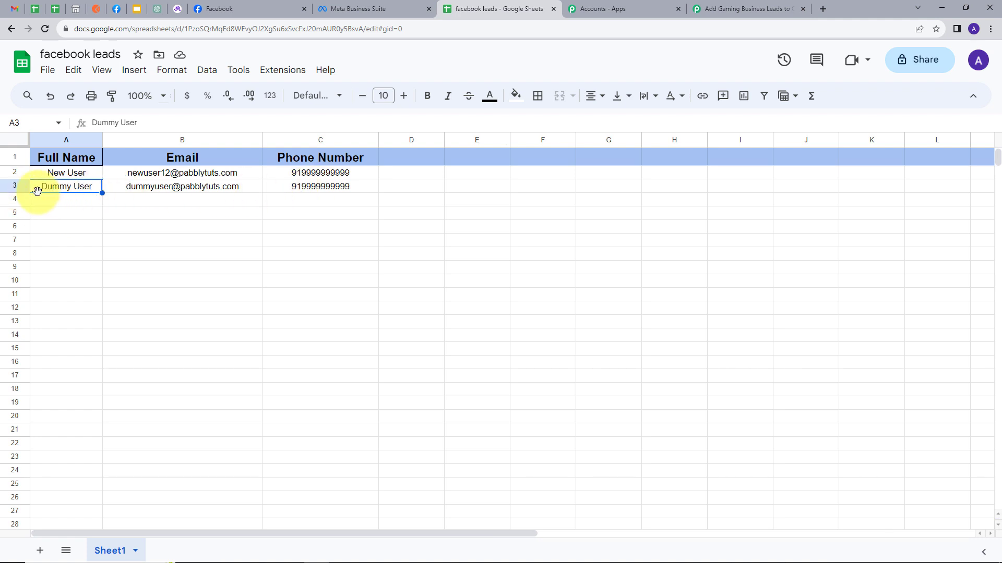
pyautogui.click(14, 187)
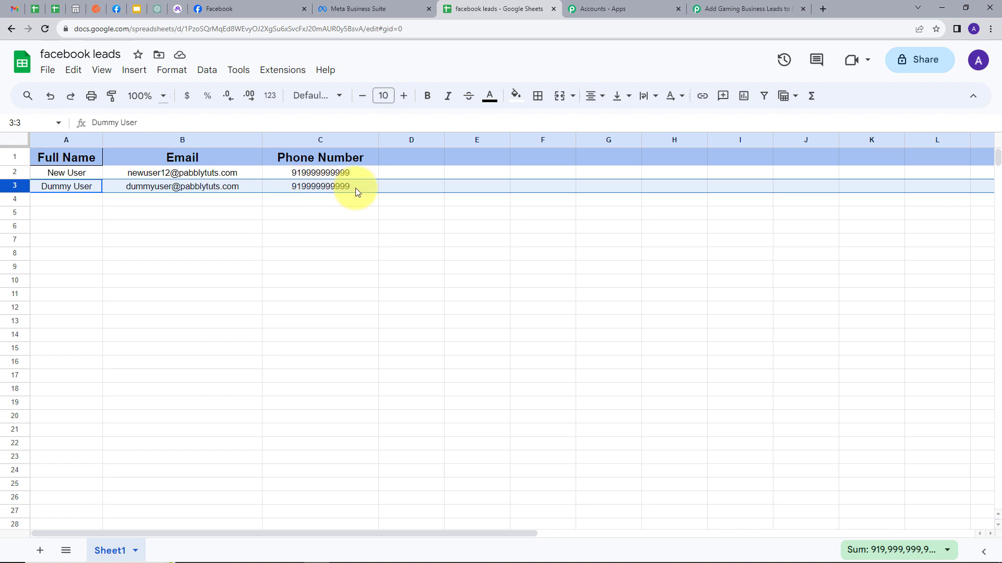
pyautogui.click(53, 199)
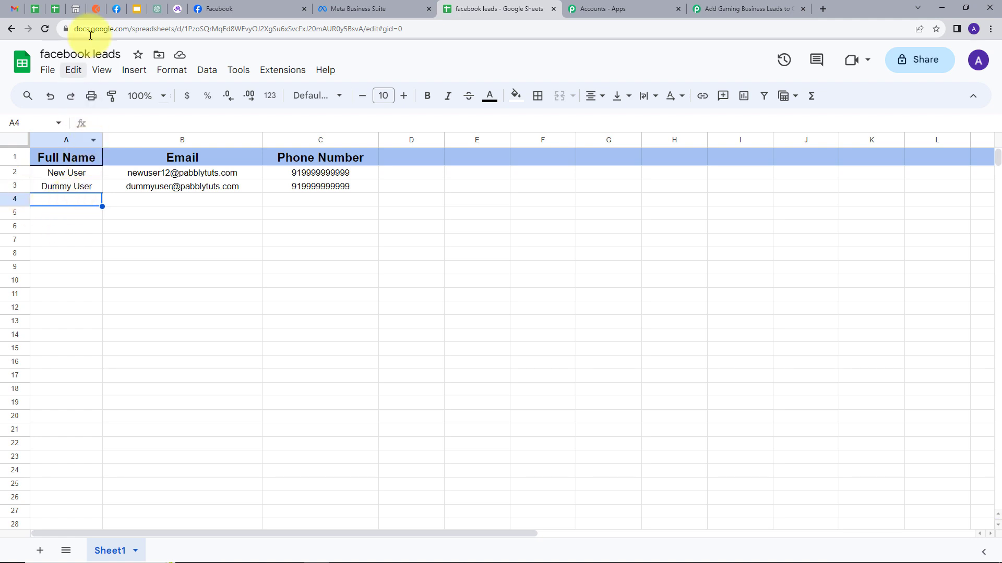
# Switch to Meta's Lead Ads Testing Tool, close the submitted form preview and delete the existing test lead.
pyautogui.click(116, 9)
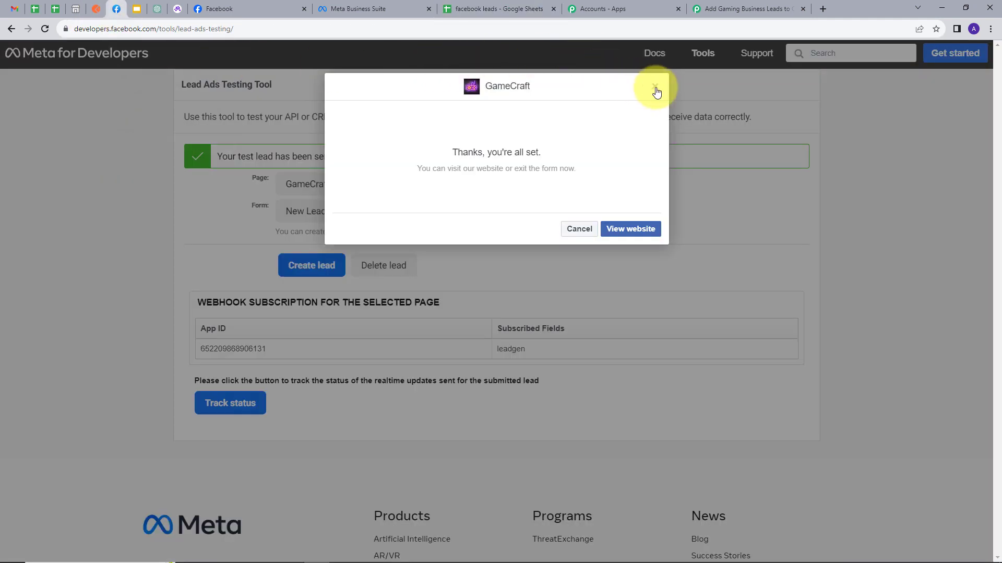
pyautogui.click(655, 86)
pyautogui.click(380, 267)
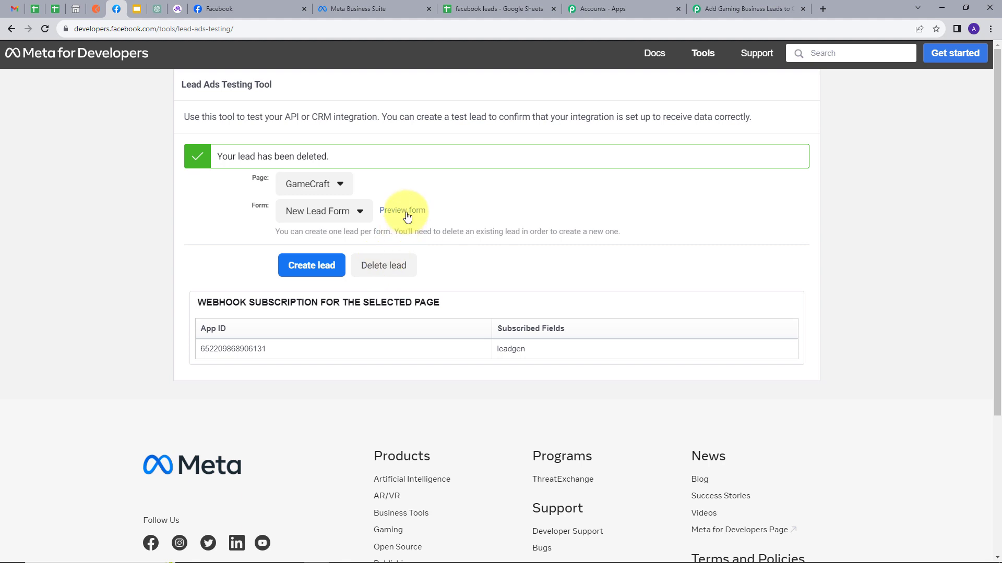
# Preview the New Lead Form, enter another test lead's full name, email and phone number, and submit it.
pyautogui.click(407, 215)
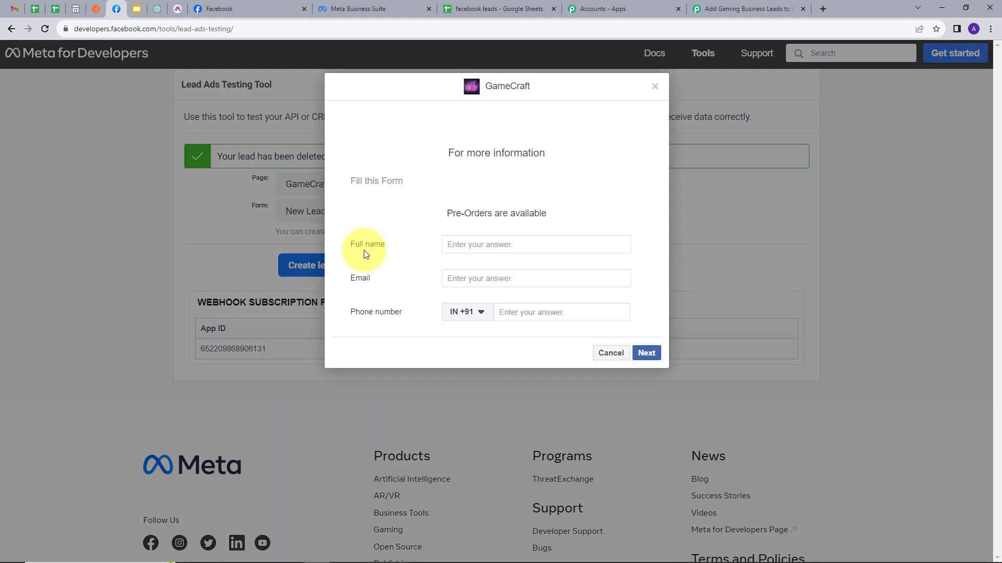
pyautogui.click(476, 249)
pyautogui.write('Test User')
pyautogui.press('Tab')
pyautogui.hotkey('ctrl', 'v')
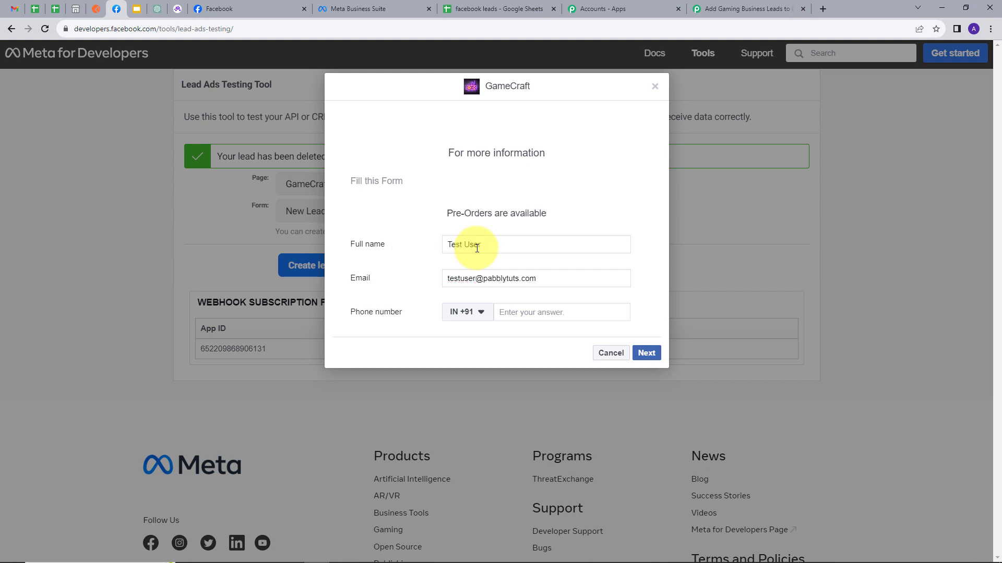
pyautogui.press('Tab')
pyautogui.press('Tab')
pyautogui.write('88888 88888')
pyautogui.click(643, 354)
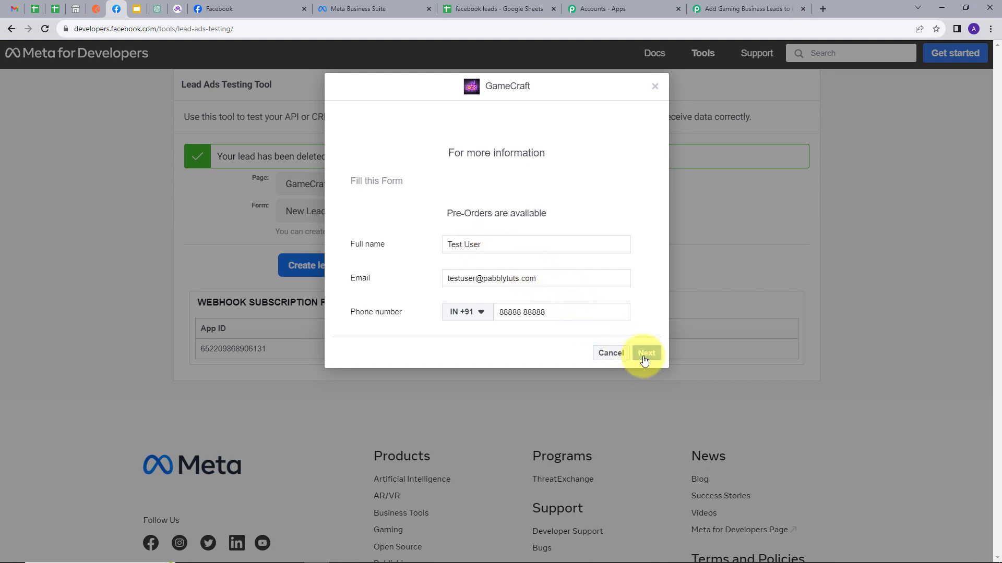
pyautogui.click(642, 243)
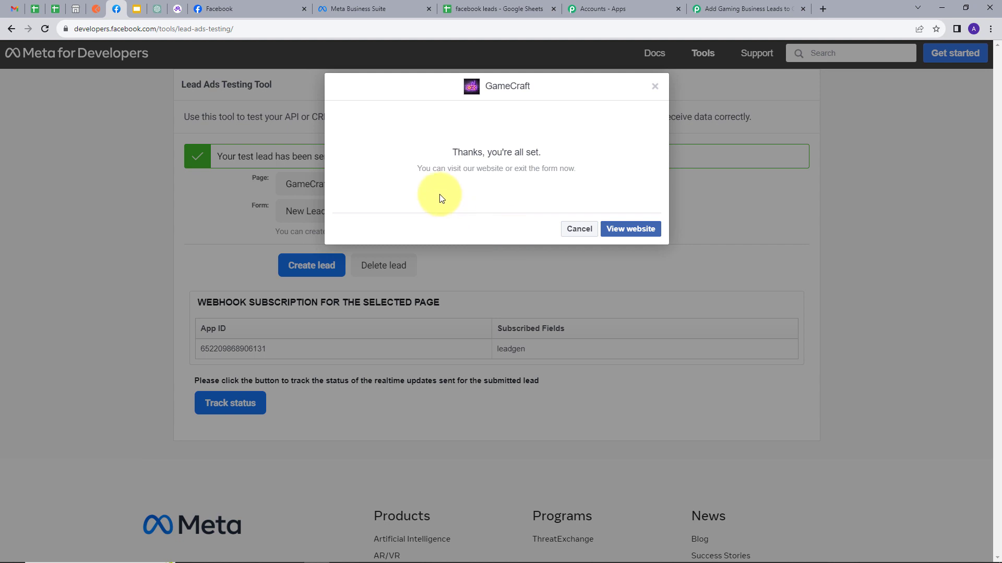
# Check row 4 of the facebook leads spreadsheet for the second test lead and return to Pabbly Connect.
pyautogui.click(450, 8)
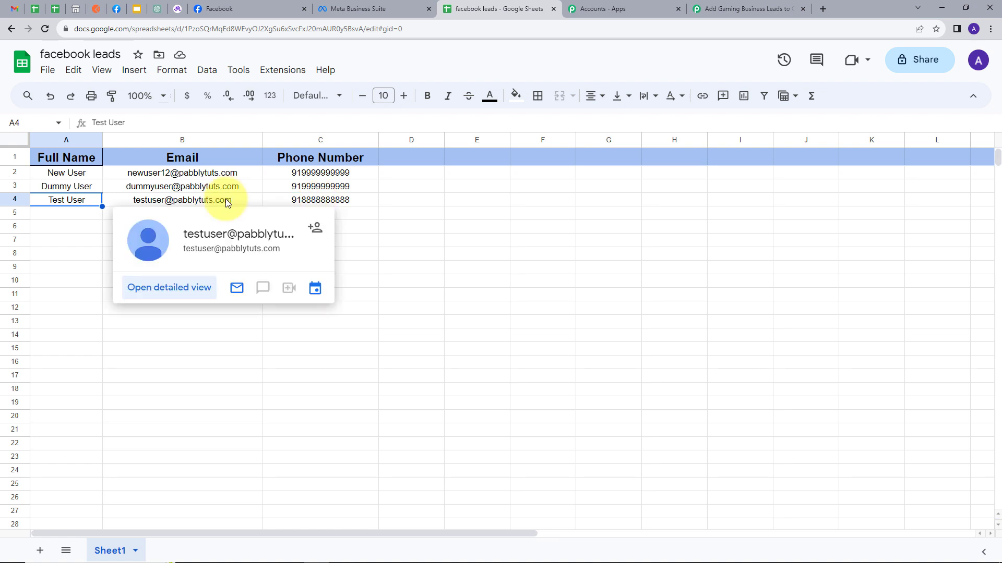
pyautogui.click(713, 5)
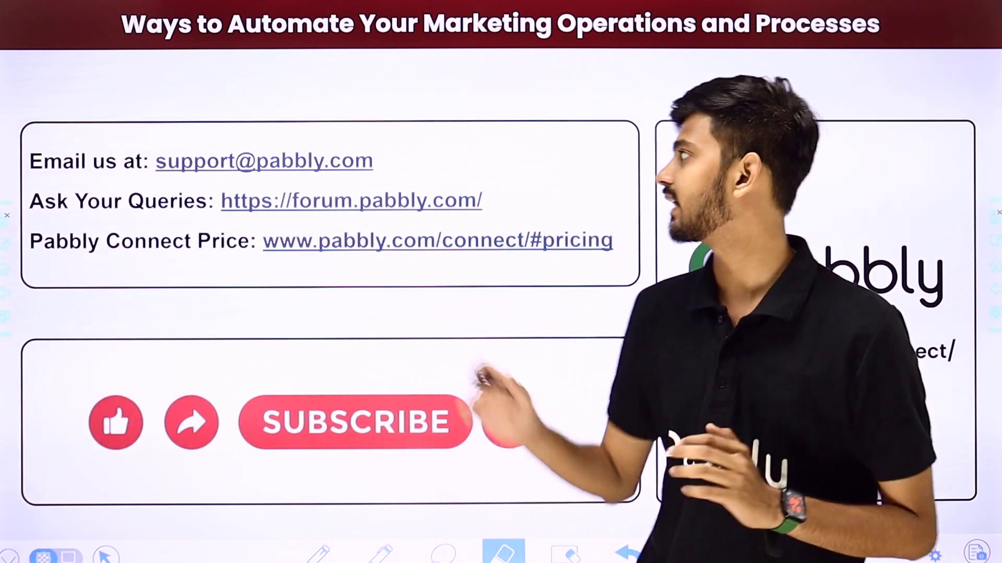
pyautogui.moveTo(403, 164); pyautogui.dragTo(481, 104)
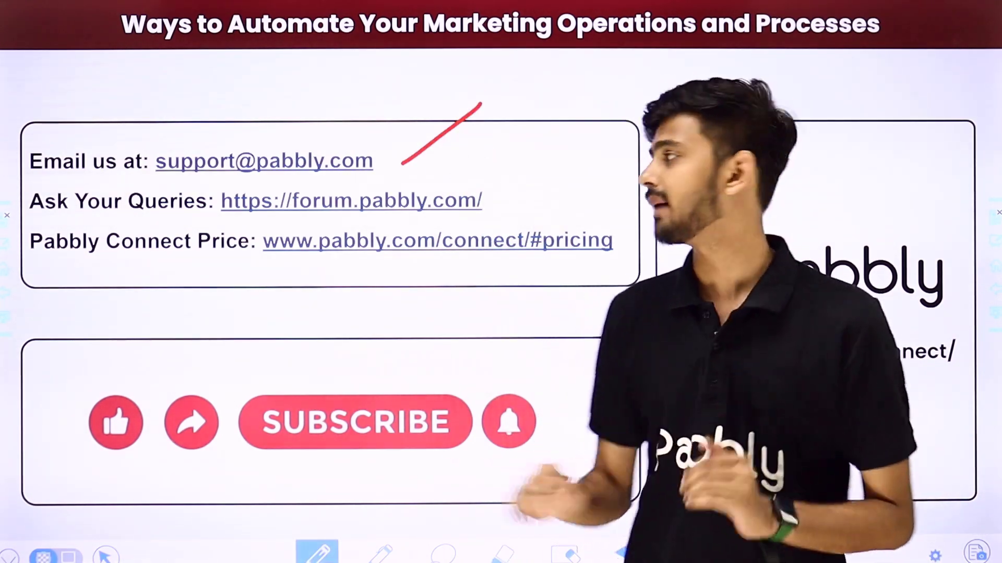
pyautogui.moveTo(497, 203); pyautogui.dragTo(565, 152)
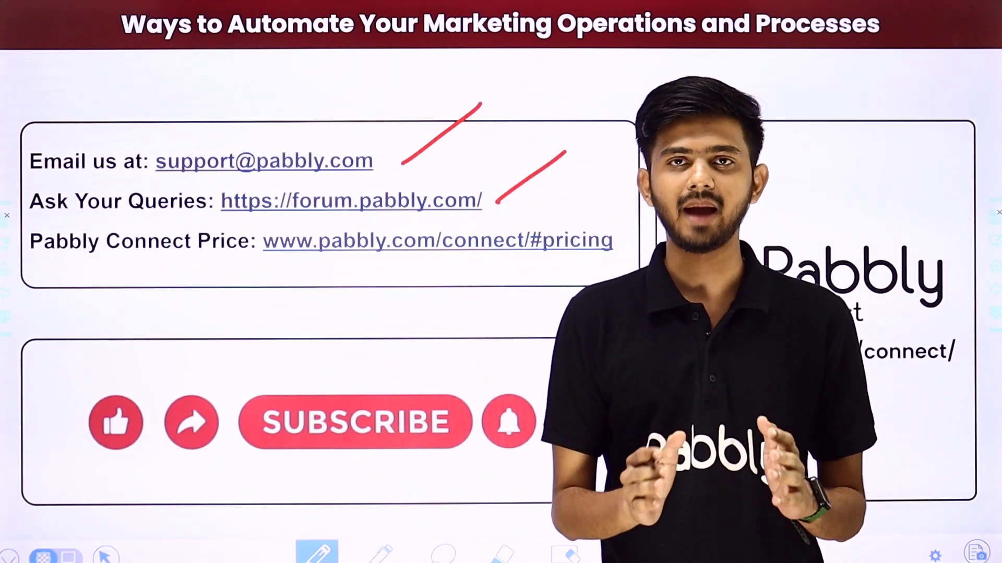
pyautogui.moveTo(603, 264); pyautogui.dragTo(681, 207)
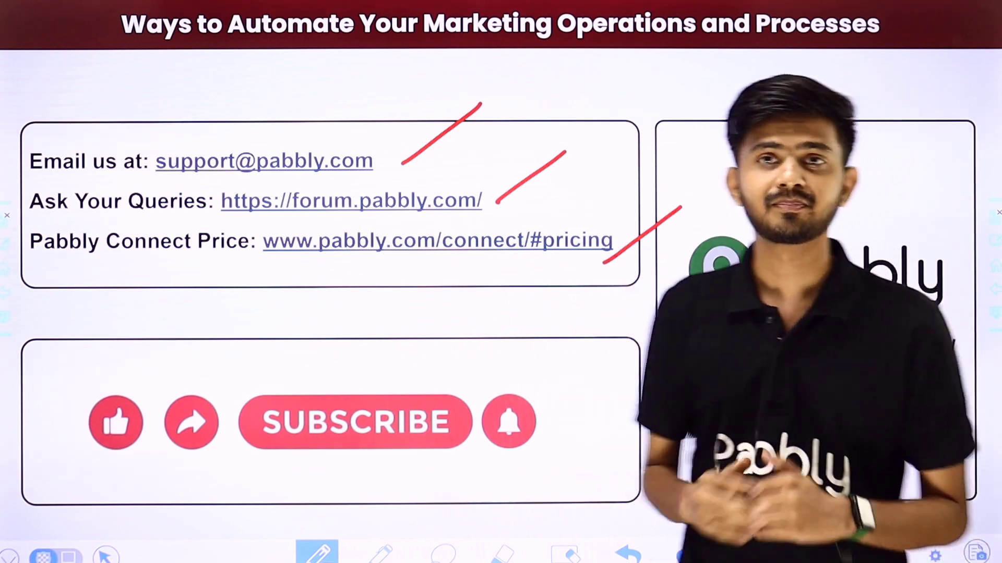